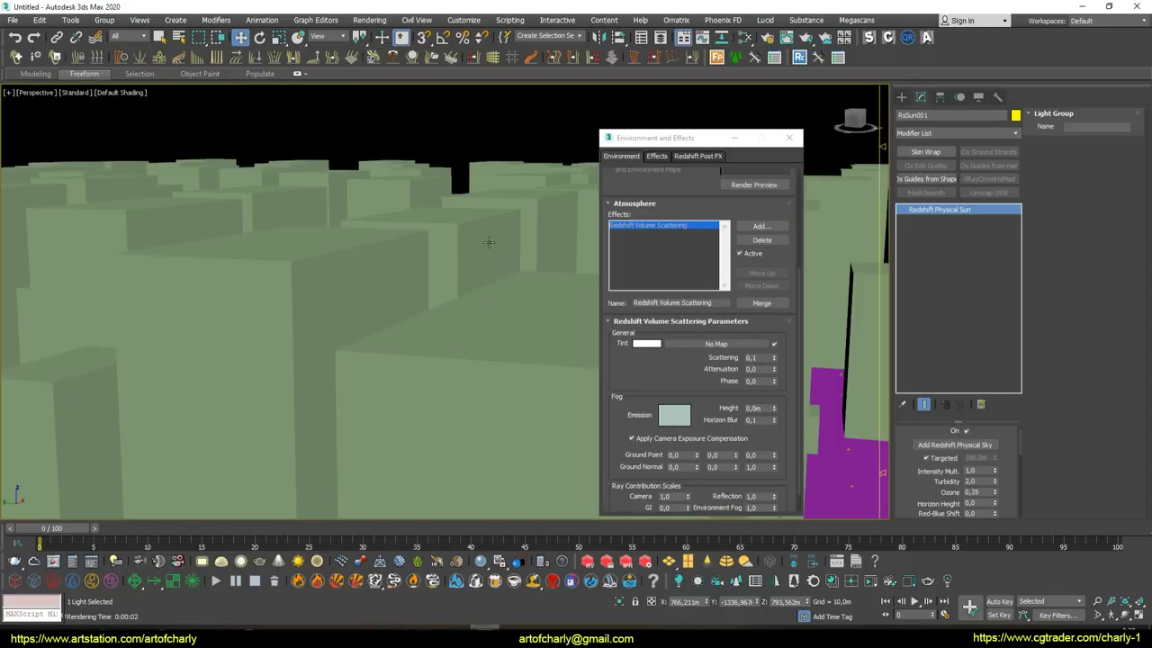
Save the scene and position the Environment and Effects window, adding no atmospheric effect
drag(668, 145, 597, 136)
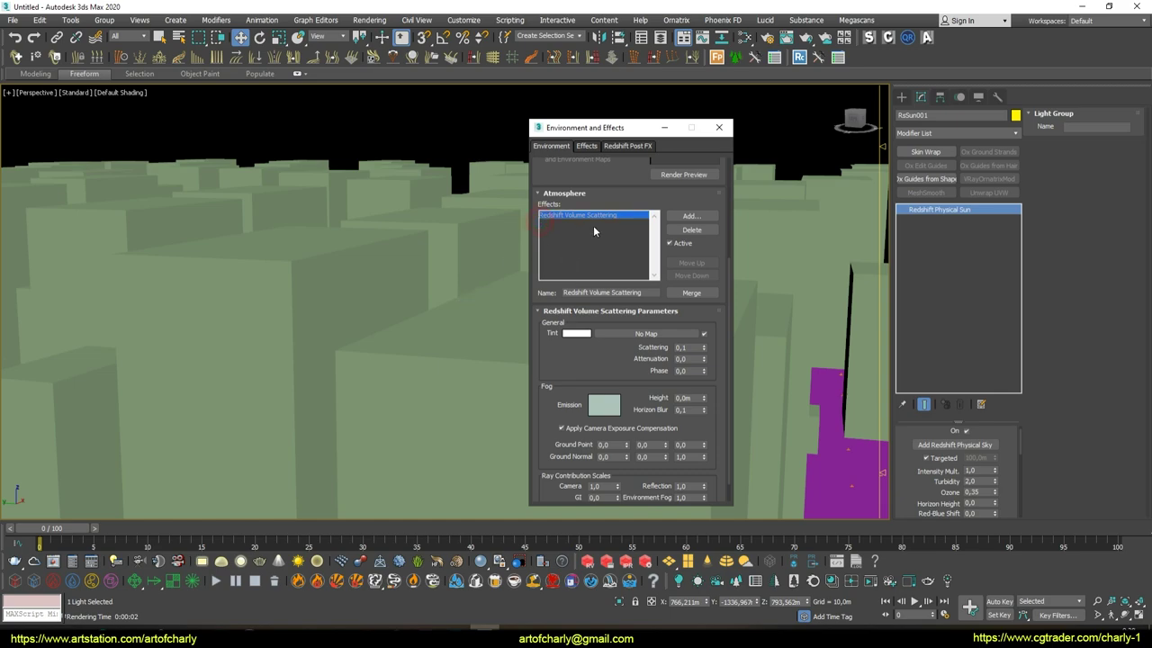
key(ctrl+s)
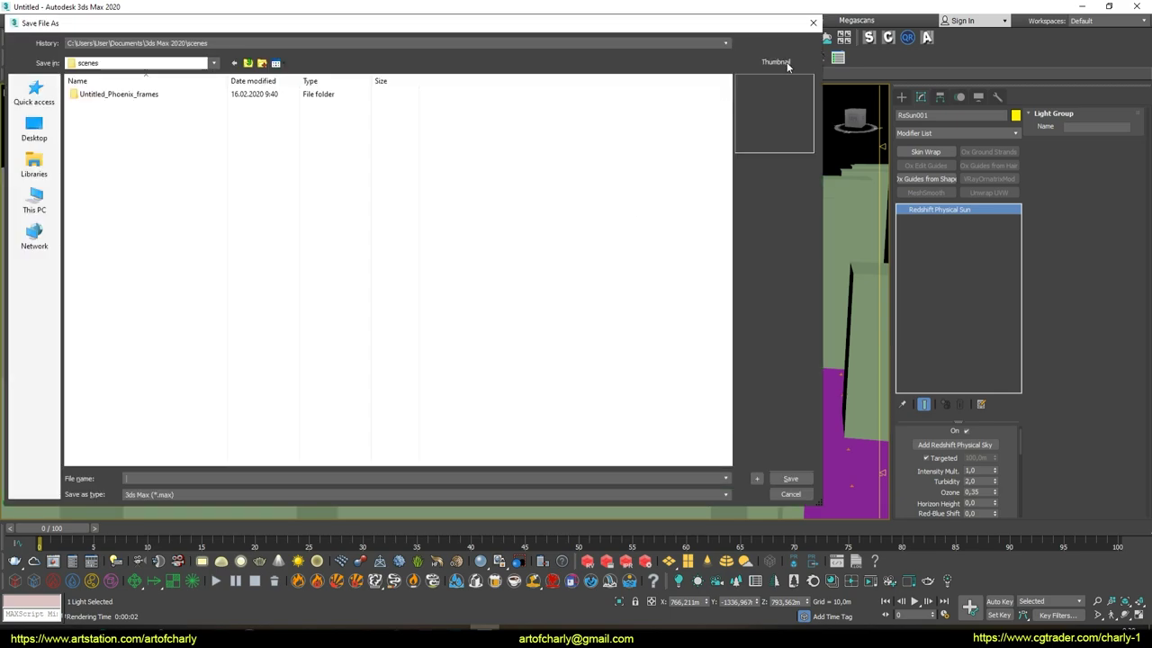
key(Escape)
drag(540, 225, 570, 226)
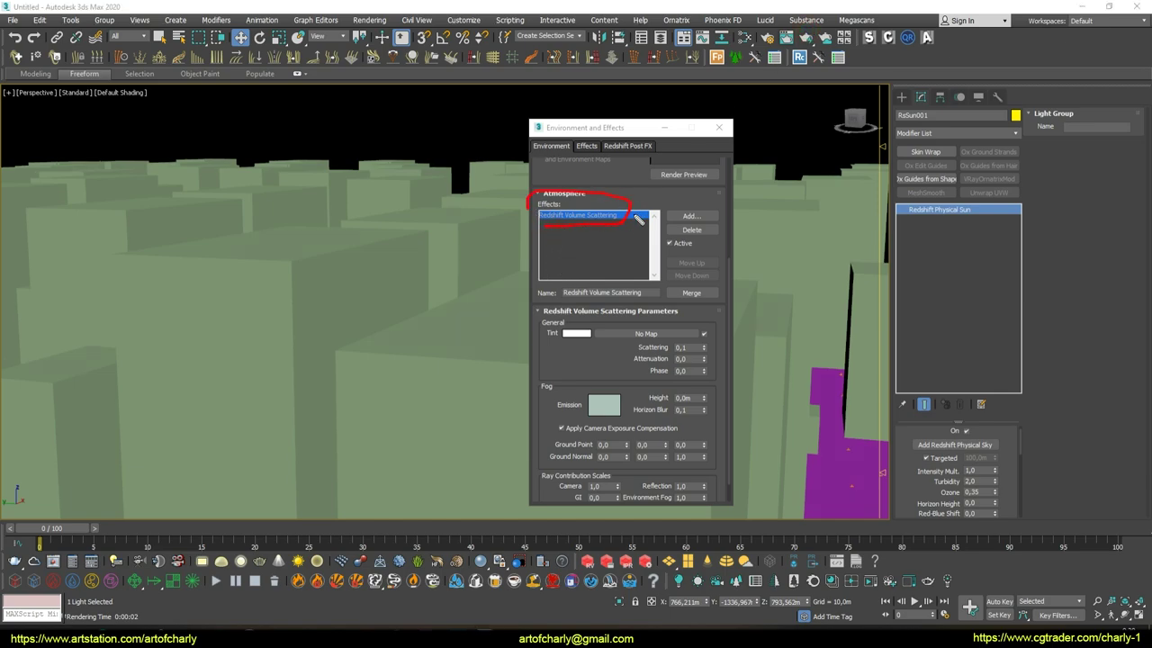
click(690, 216)
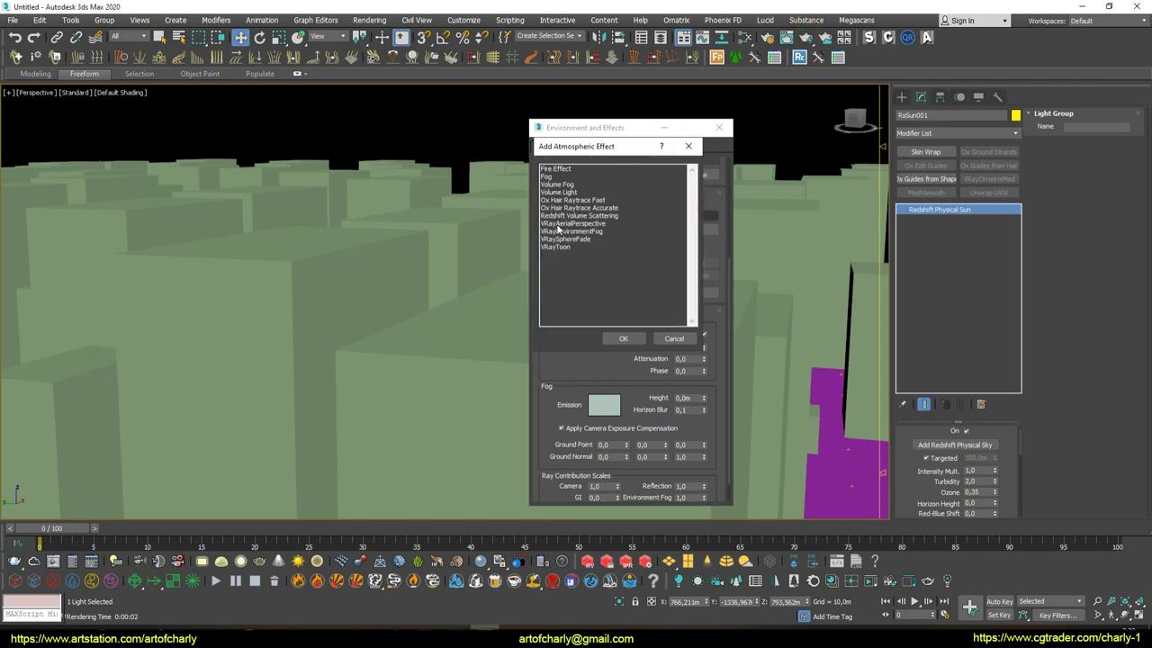
click(677, 339)
drag(582, 367, 573, 335)
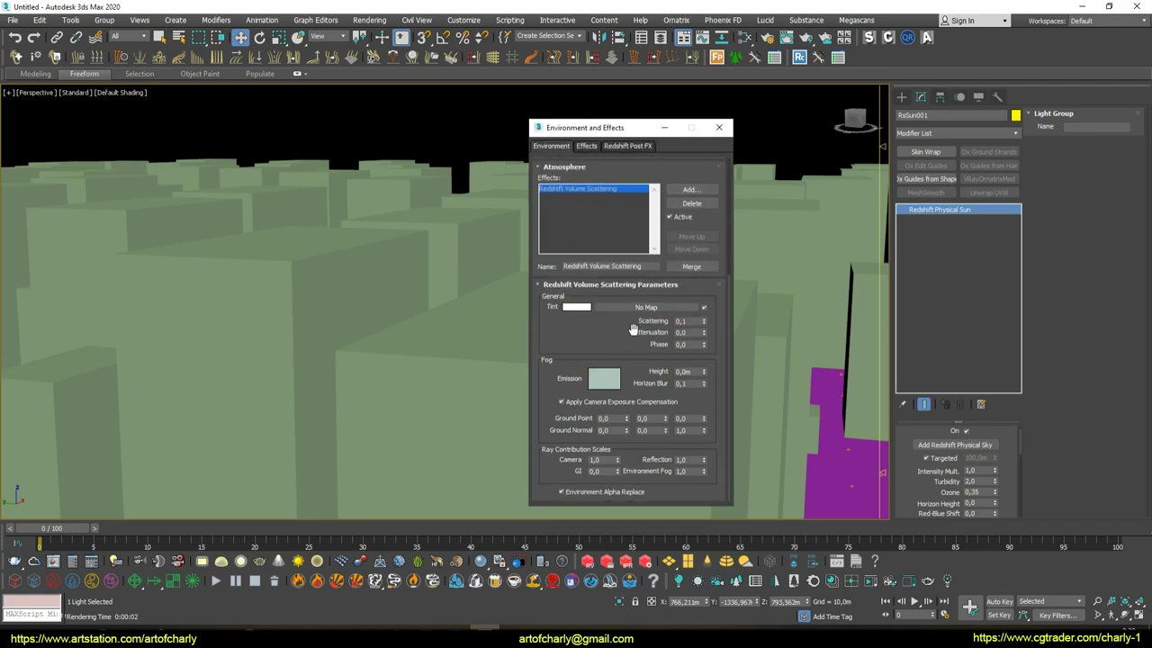
Check the Scattering and Attenuation values, then render the box city in Redshift Render View
click(690, 321)
click(691, 333)
drag(674, 123, 845, 143)
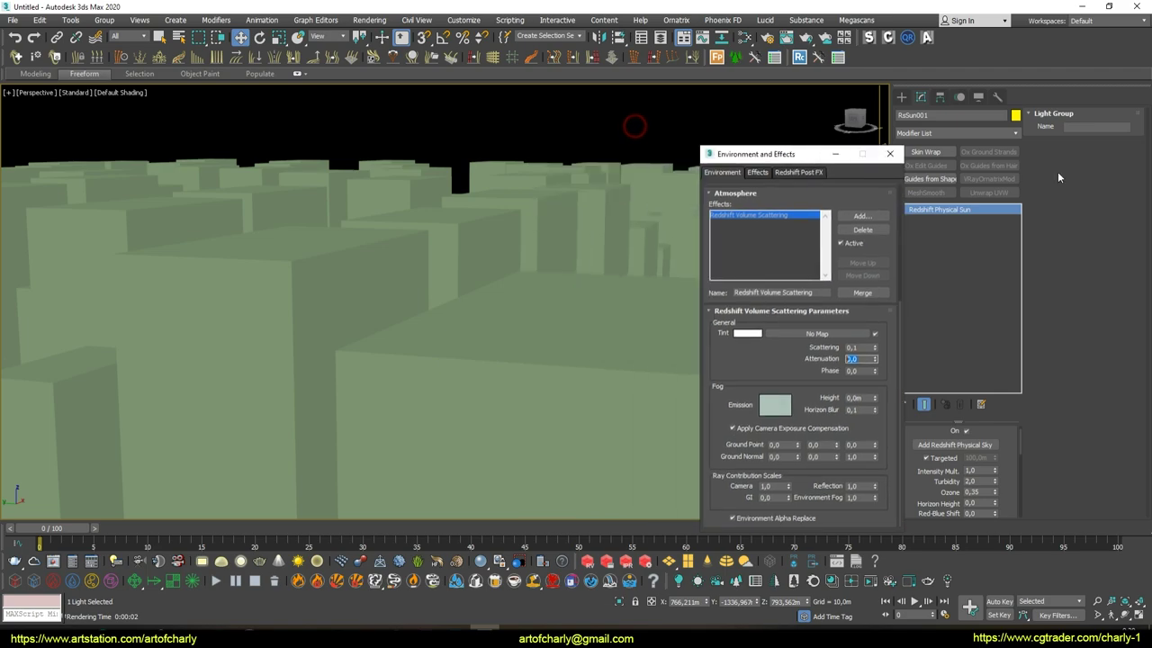
key(shift+q)
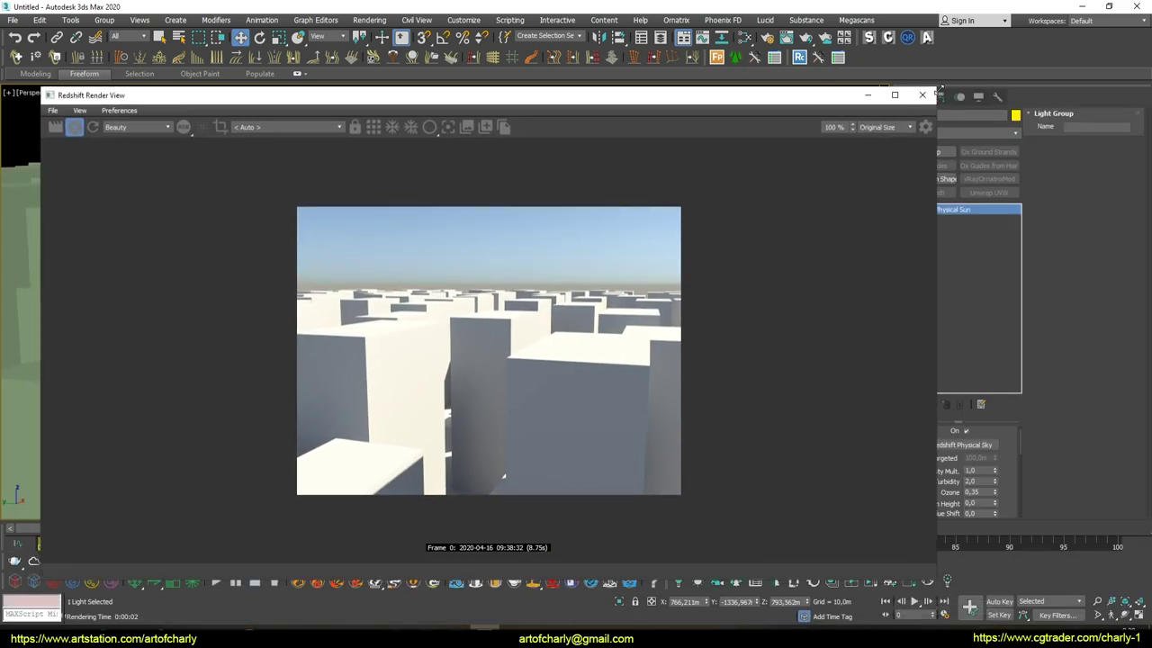
Resize the Redshift Render View beside the viewport, set scaling to Fill Window, and shrink it
drag(932, 89, 616, 89)
drag(491, 103, 465, 51)
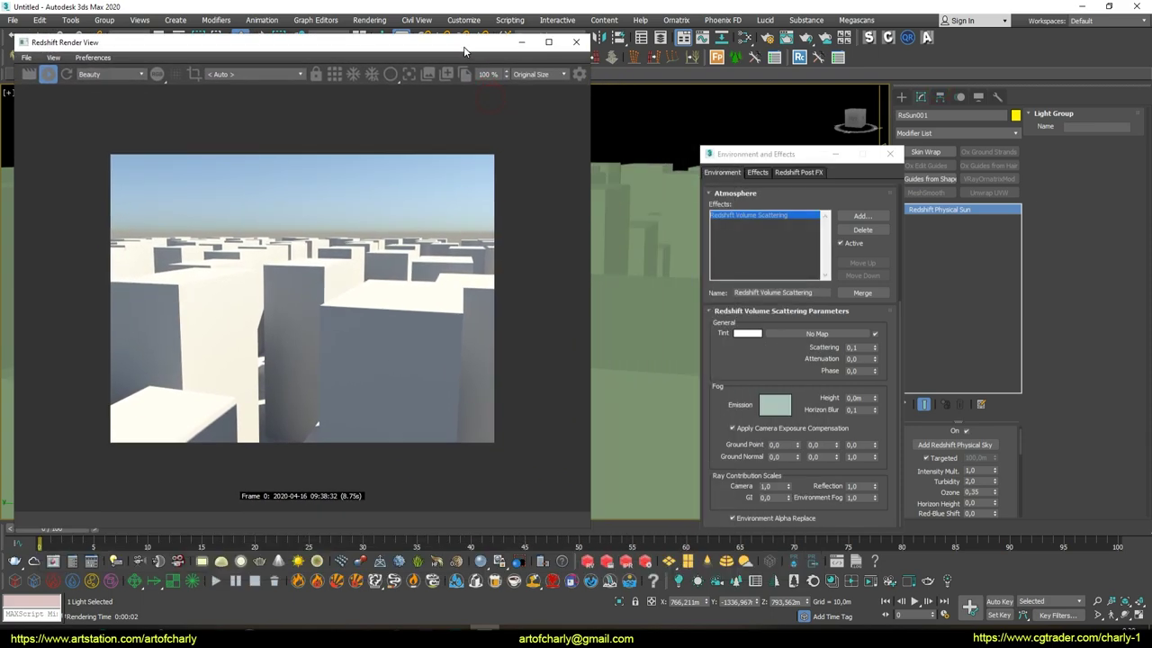
click(538, 74)
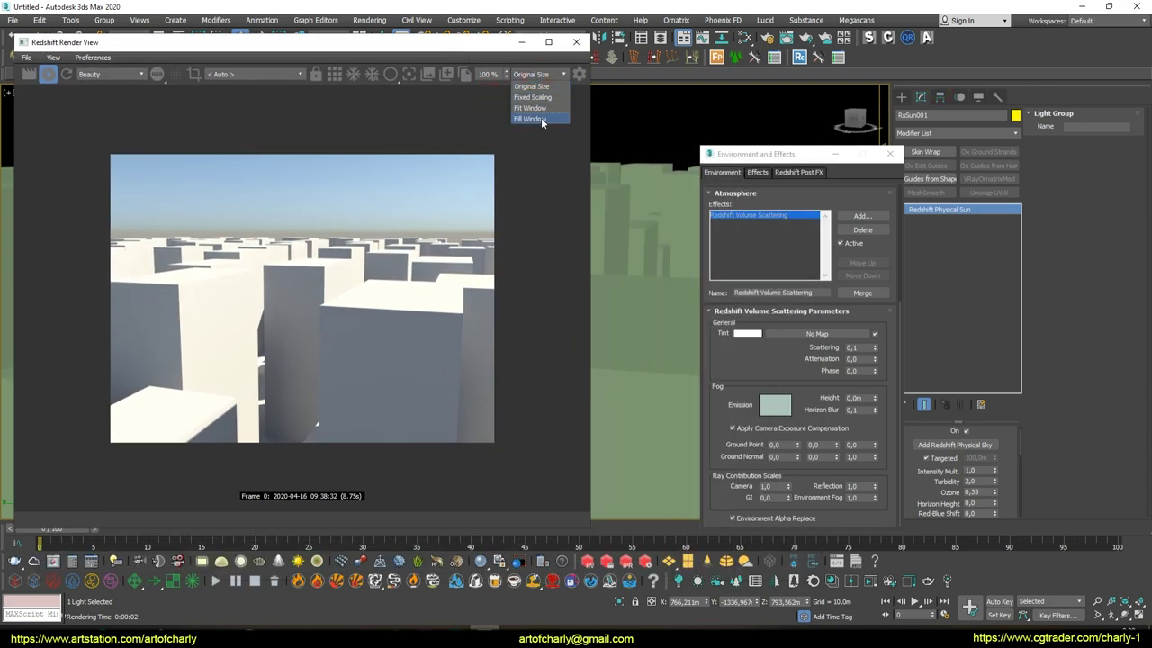
click(539, 119)
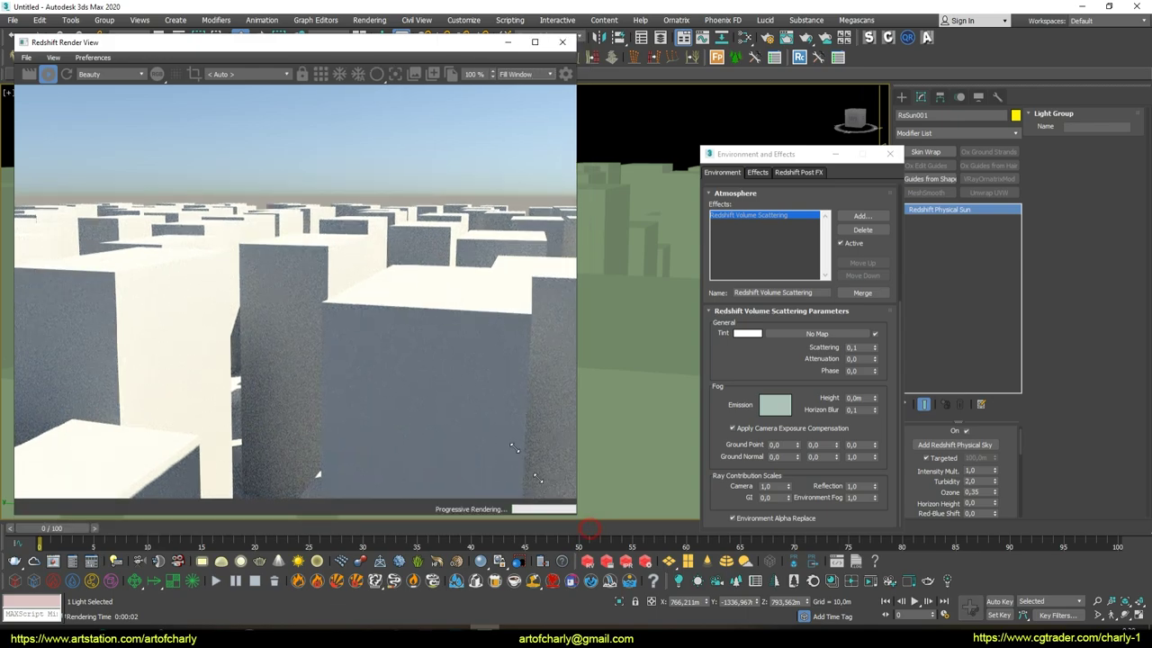
drag(549, 491, 360, 363)
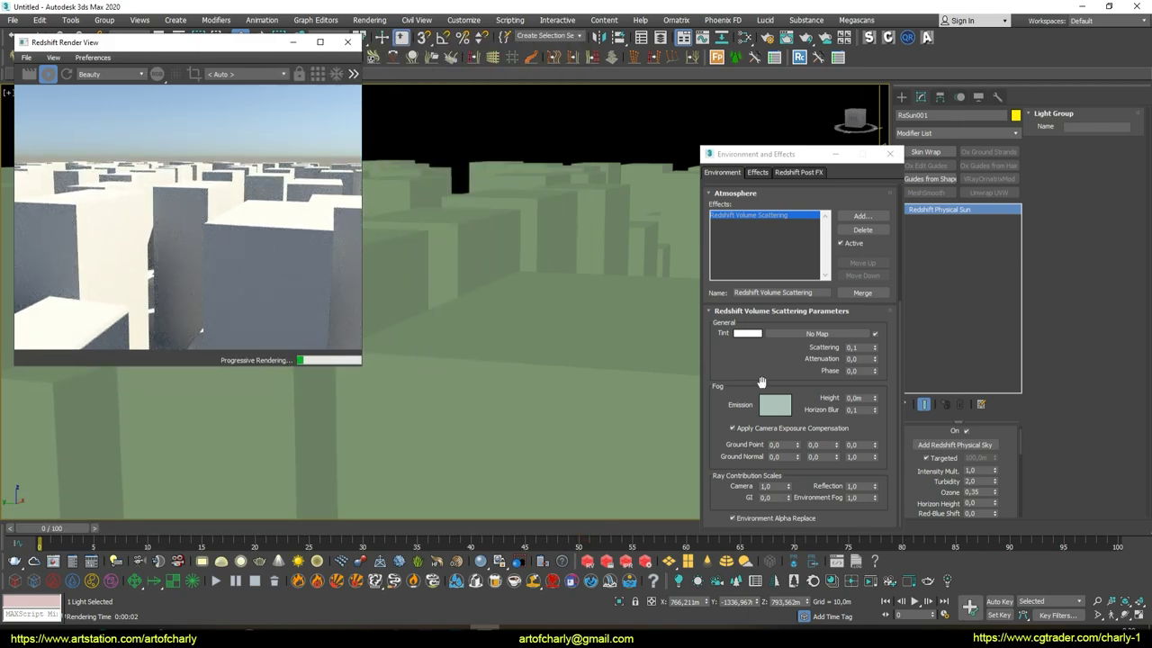
click(866, 360)
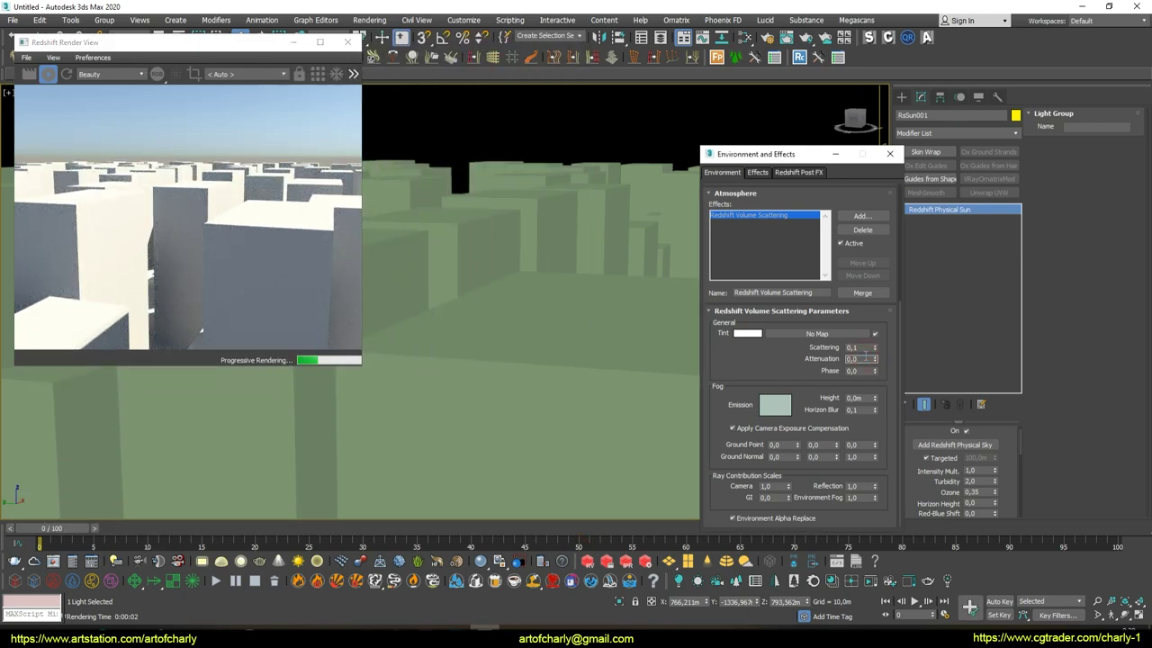
text(0,1)
Apply Attenuation 0,1 and try a blue fog emission colour
click(63, 76)
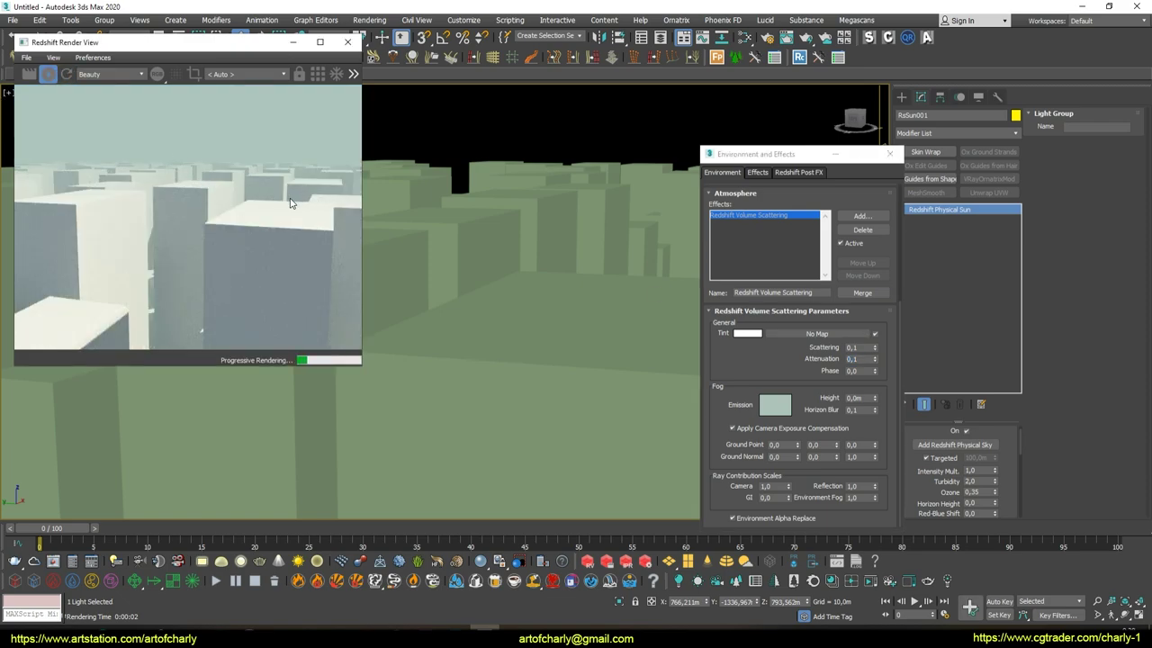
click(773, 387)
click(773, 405)
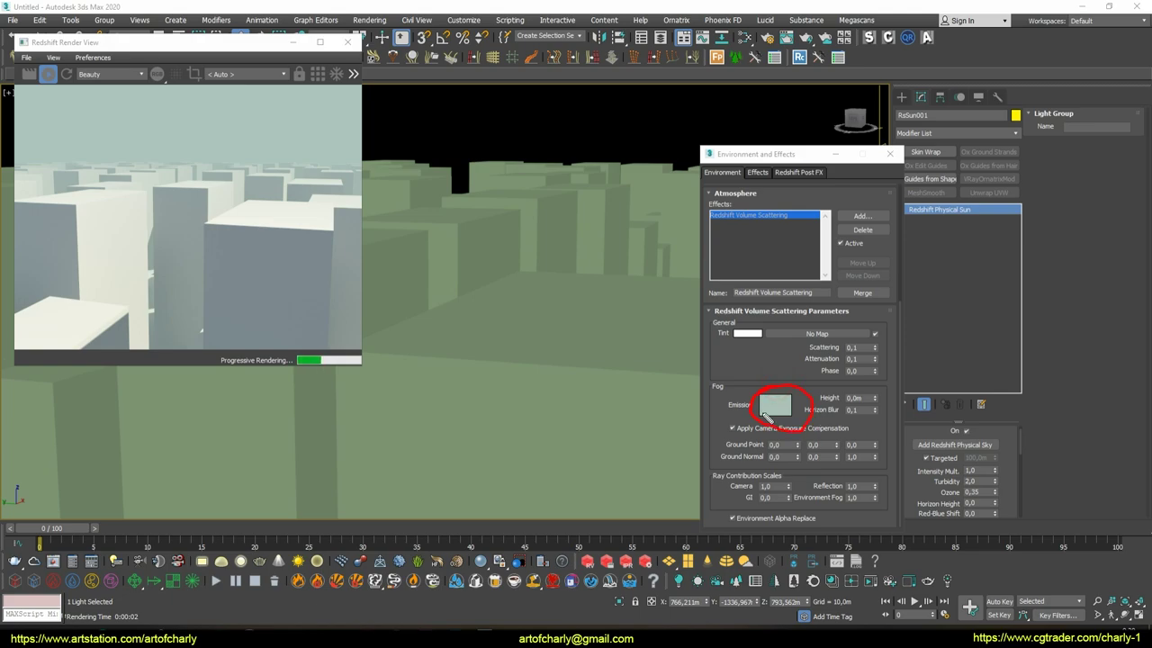
drag(324, 107, 311, 117)
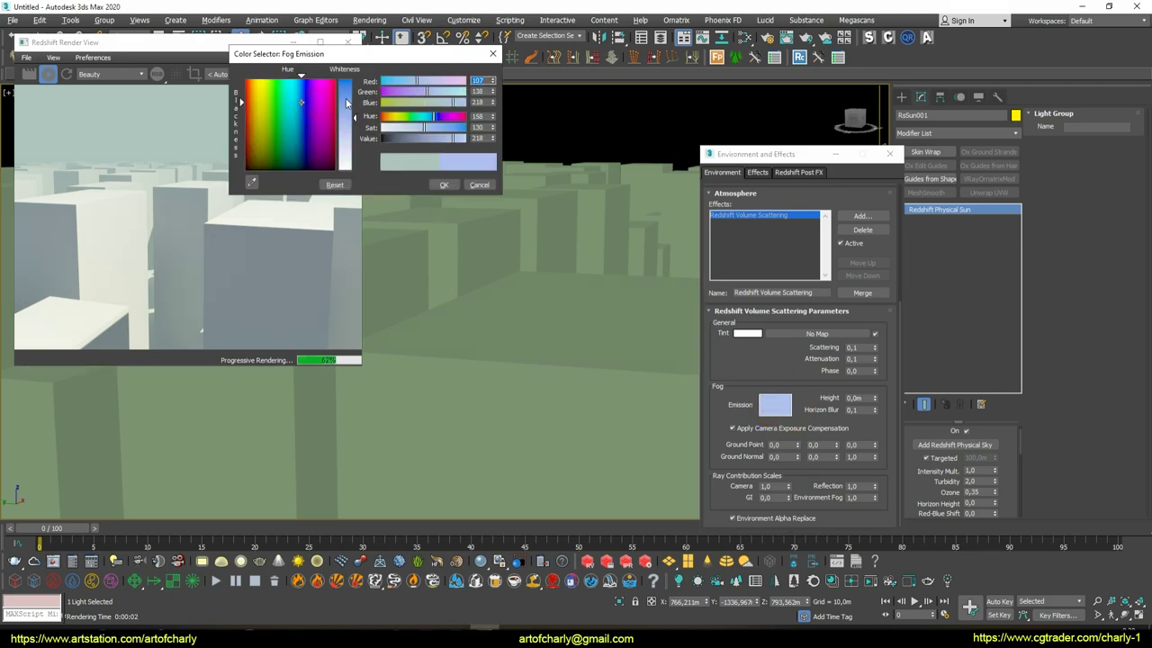
click(444, 185)
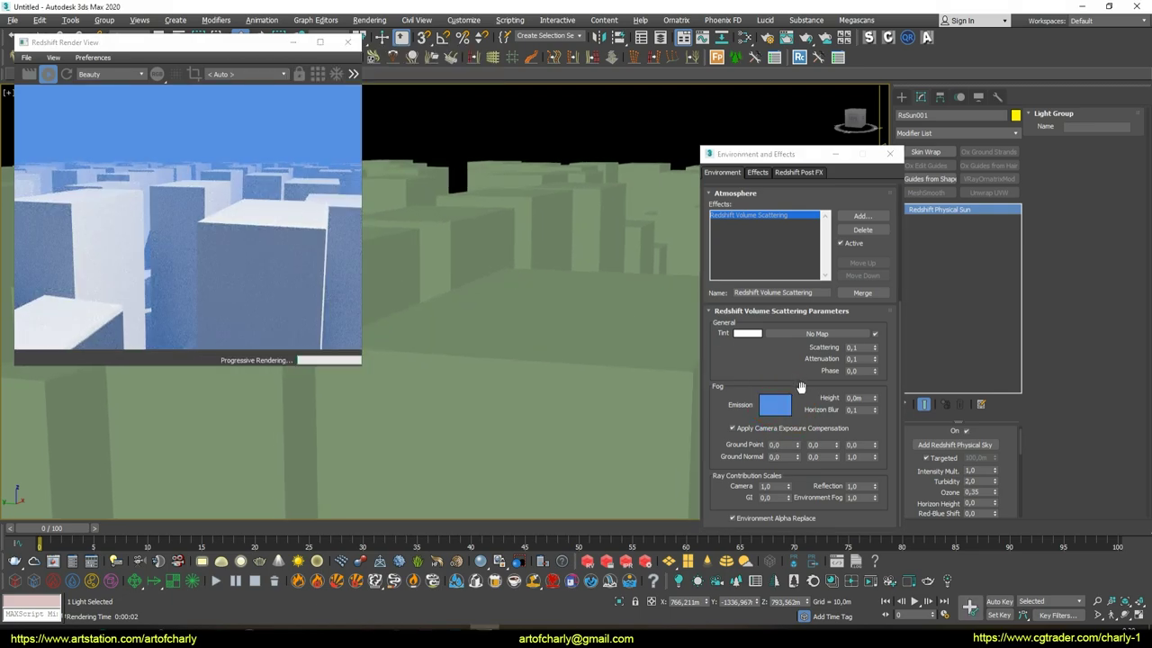
Try pink and cyan fog emission colours before settling on pale blue
drag(328, 119, 350, 160)
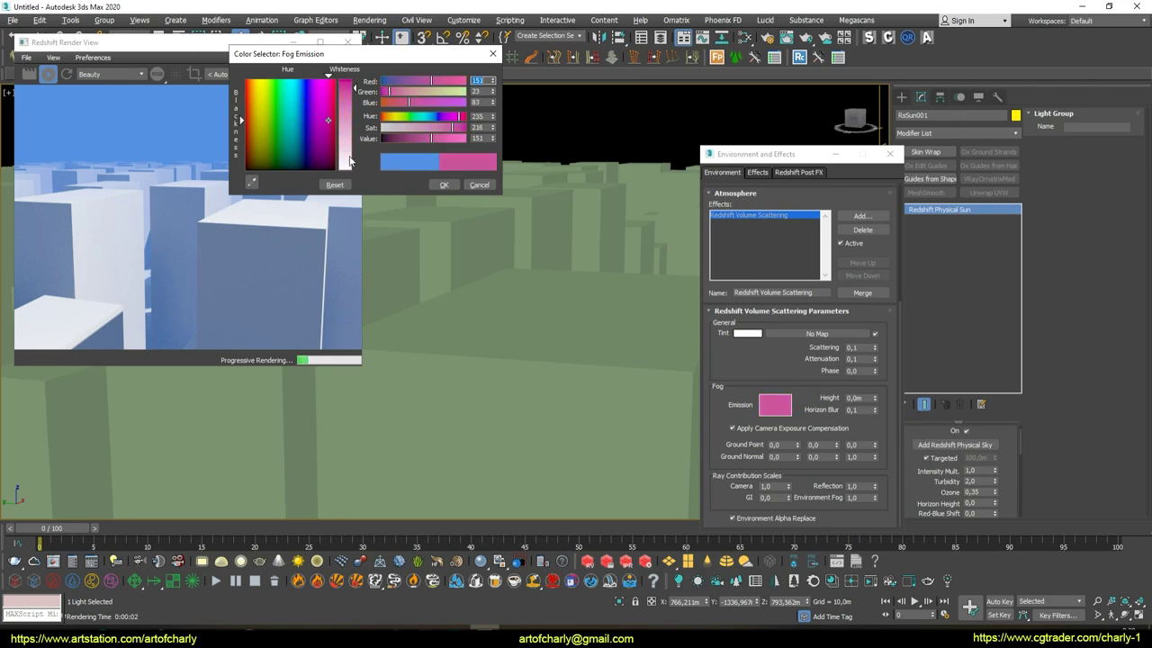
click(444, 185)
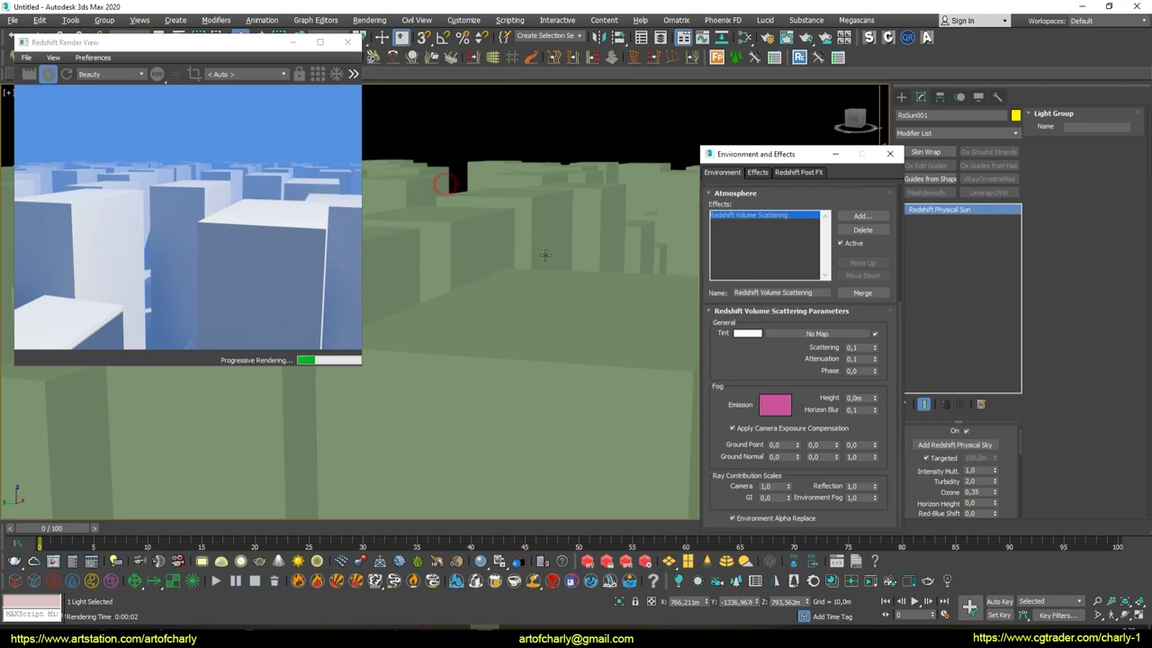
click(760, 407)
click(299, 119)
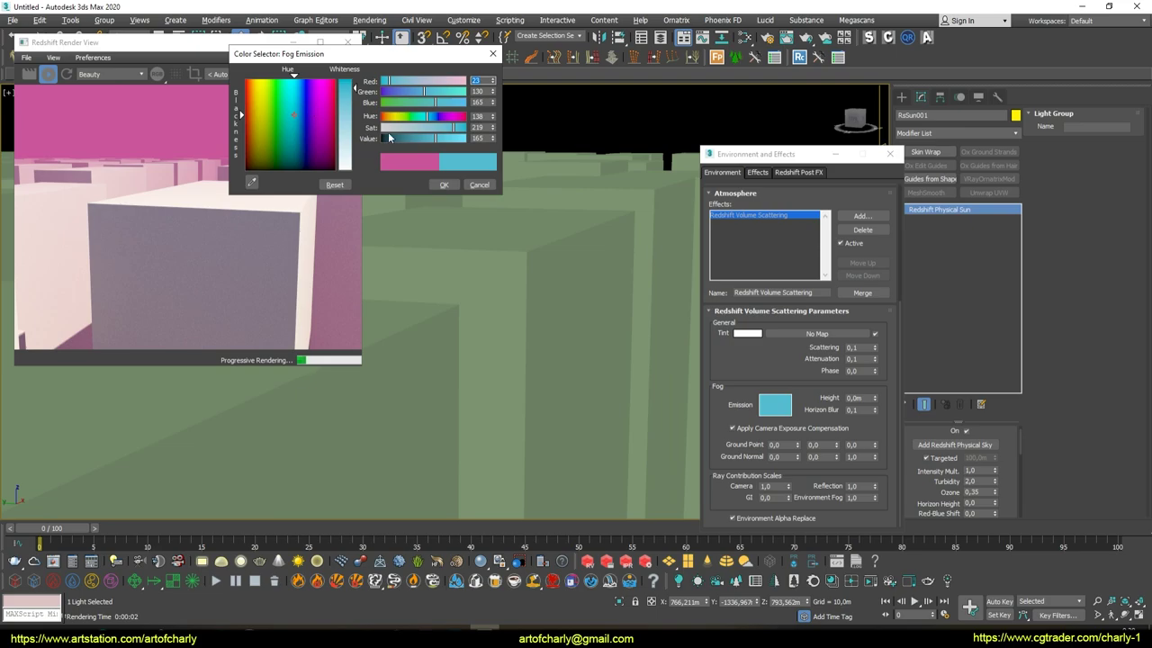
drag(346, 126, 346, 153)
click(443, 185)
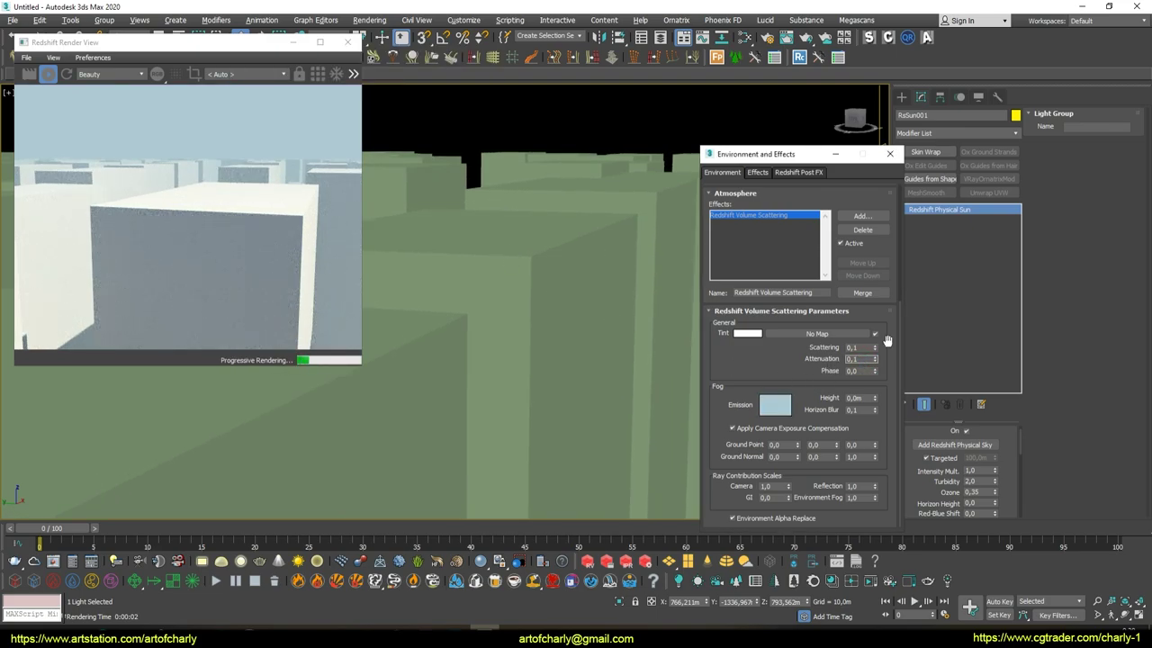
click(857, 359)
text(0,5)
key(Return)
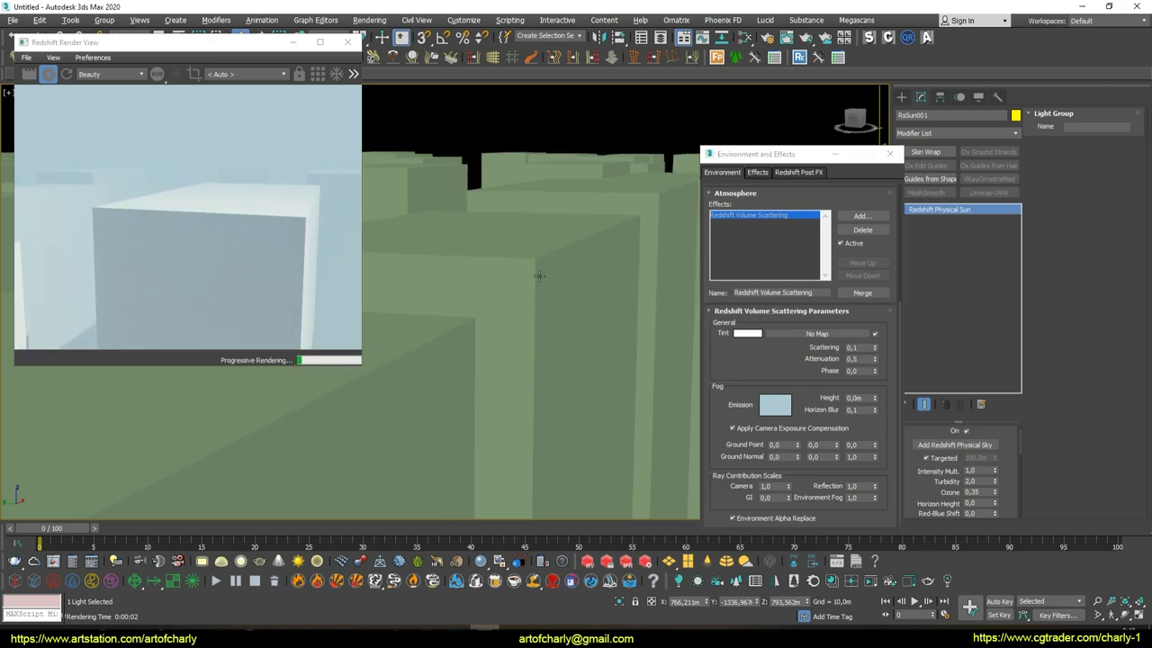
mouse_move(539, 275)
alt+middle_down()
mouse_move(561, 351)
mouse_move(576, 342)
mouse_move(568, 250)
alt+middle_up()
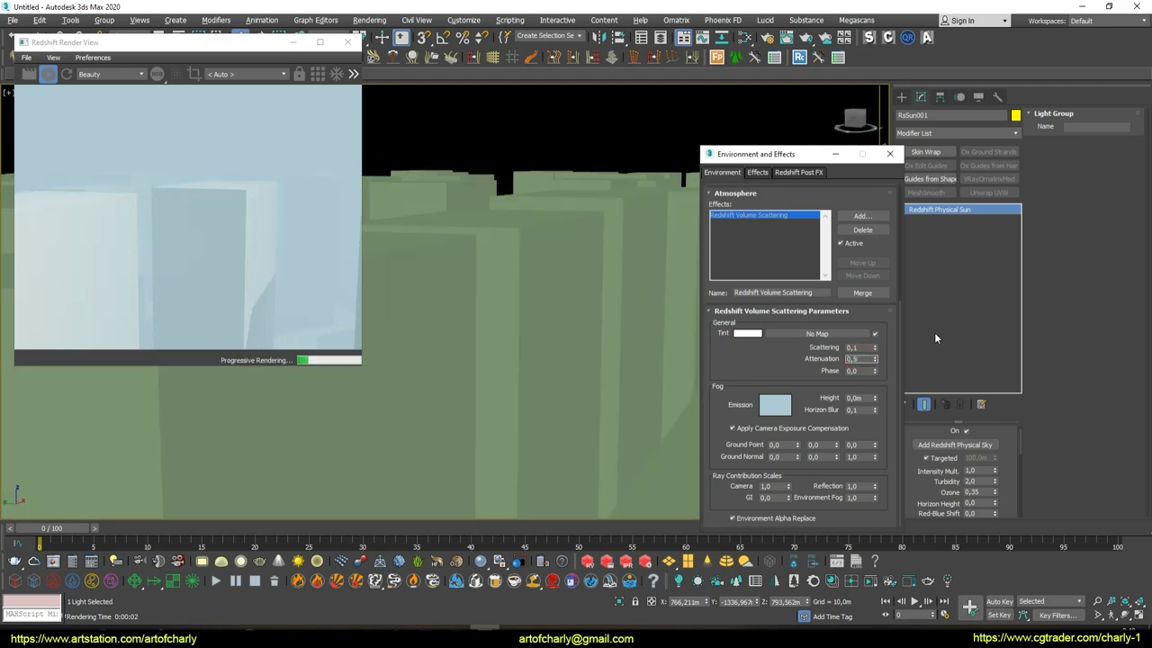
text(0,7)
key(Return)
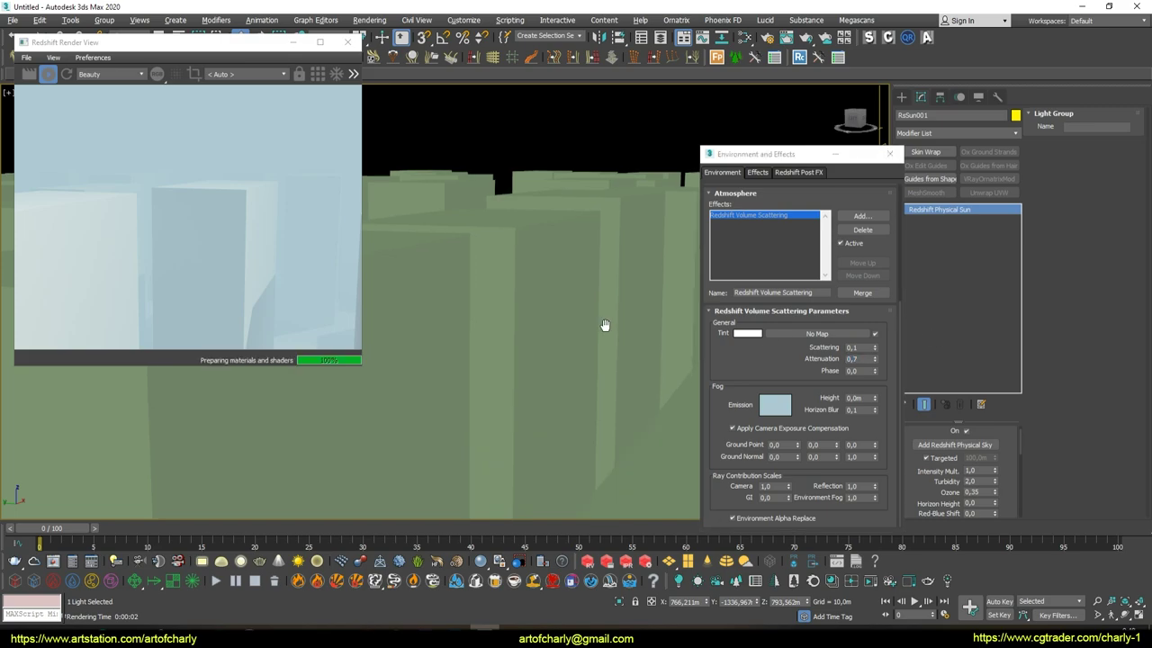
click(858, 358)
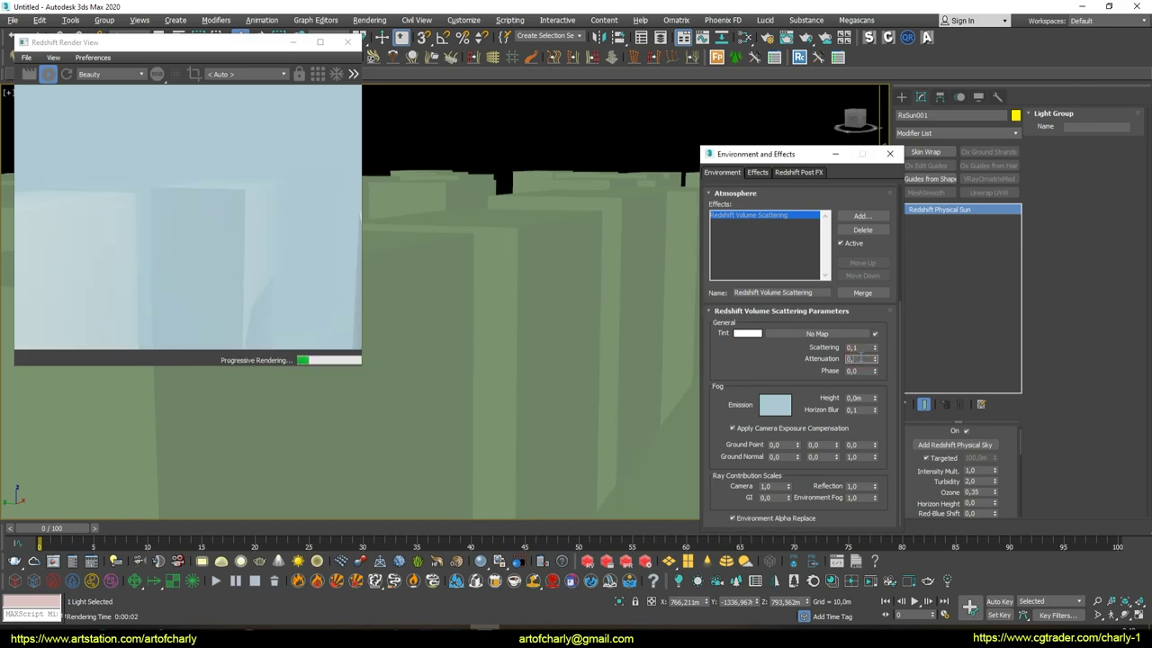
text(1)
key(Return)
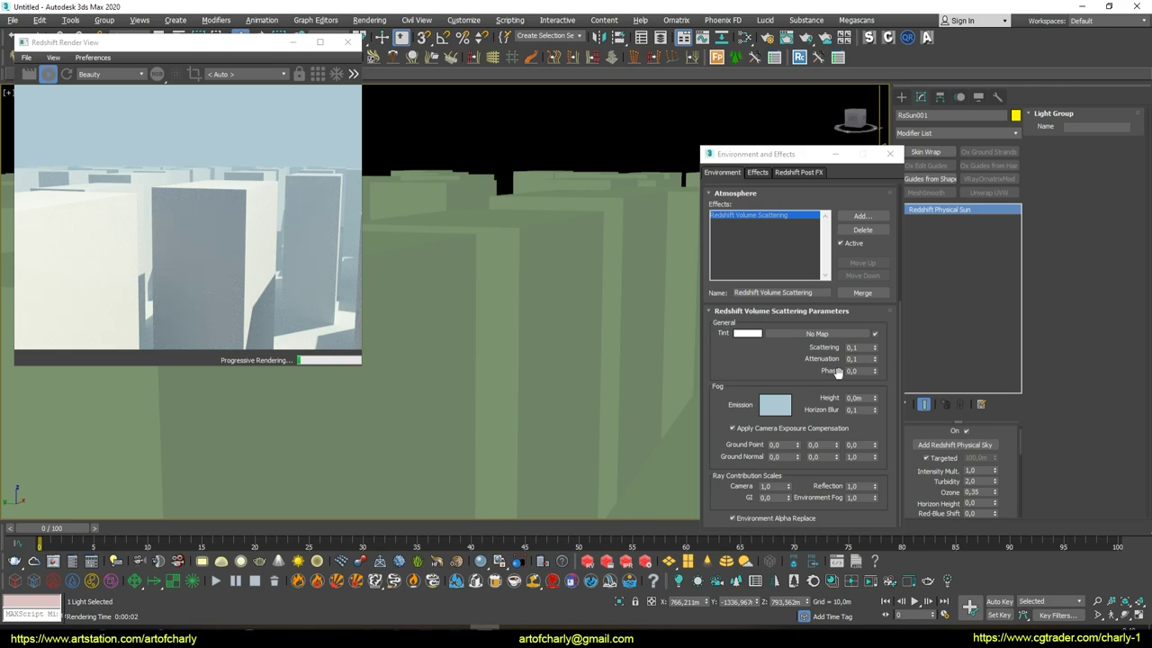
drag(806, 367, 856, 364)
drag(102, 218, 253, 153)
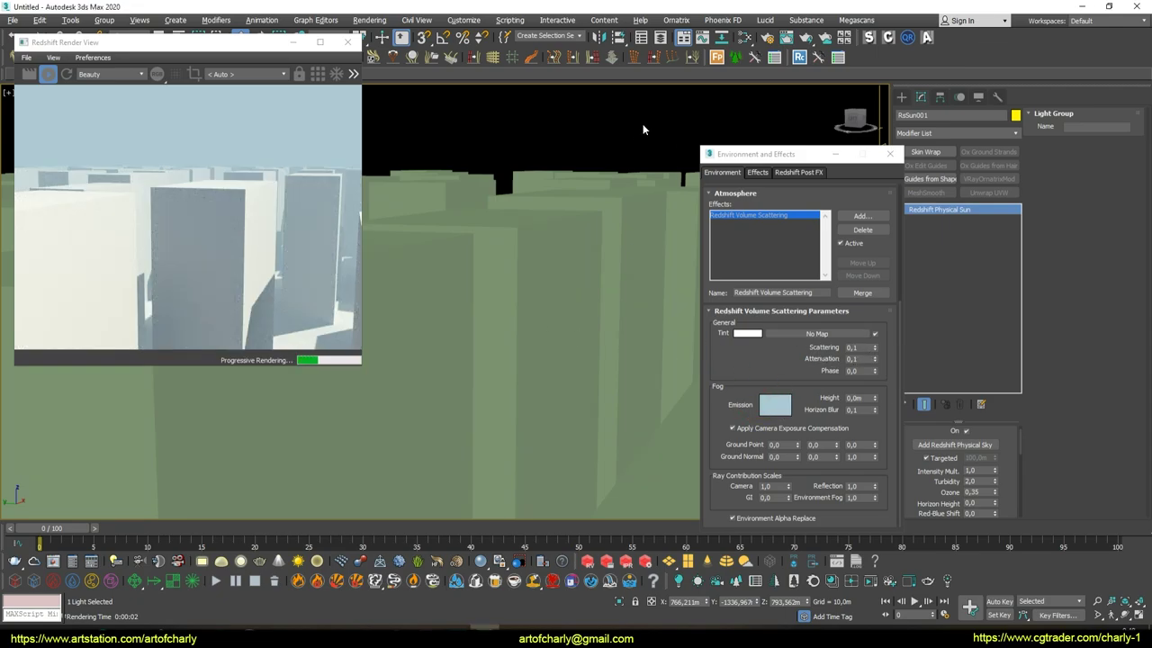
mouse_move(516, 254)
middle_down()
mouse_move(545, 262)
mouse_move(589, 237)
mouse_move(507, 301)
mouse_move(542, 288)
mouse_move(615, 210)
mouse_move(621, 255)
mouse_move(606, 278)
middle_up()
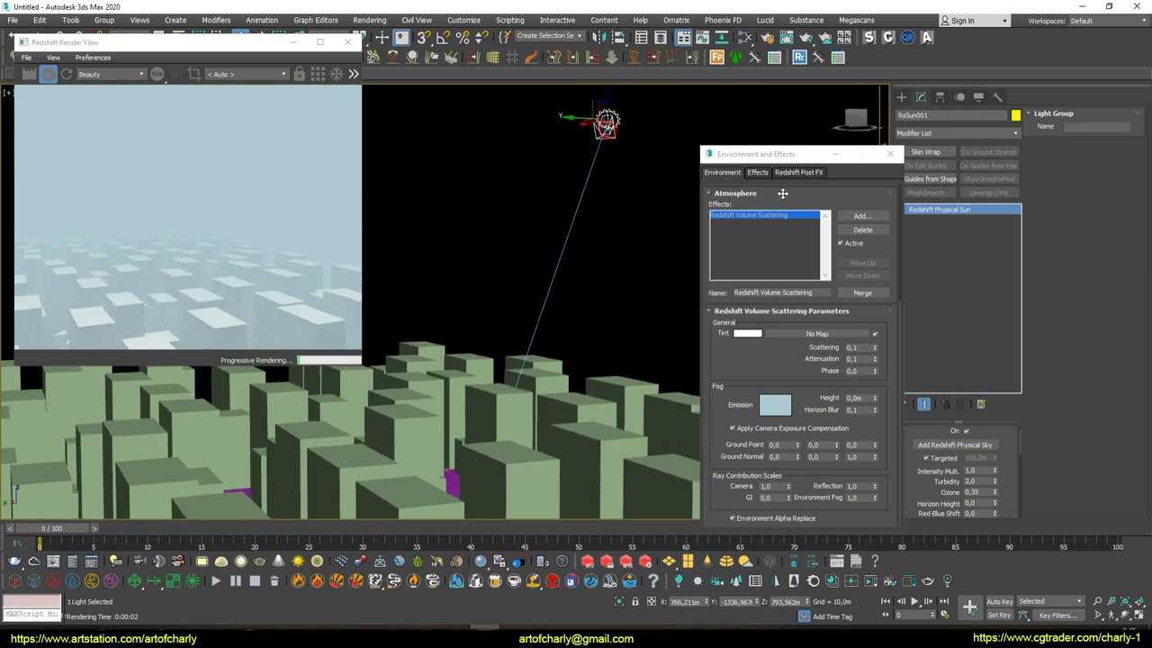
Set the sun's Volume Contrib. Scale to 0,01, then try 0,001
drag(776, 159, 716, 132)
drag(918, 459, 923, 327)
drag(941, 446, 919, 454)
click(995, 467)
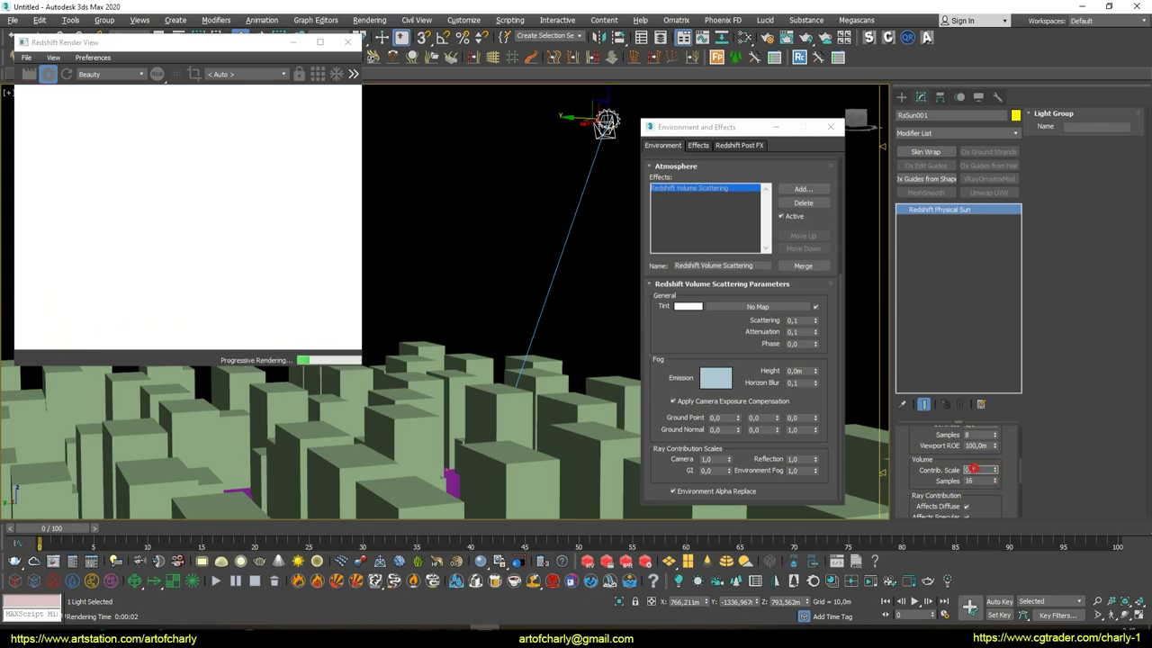
text(0)
key(Return)
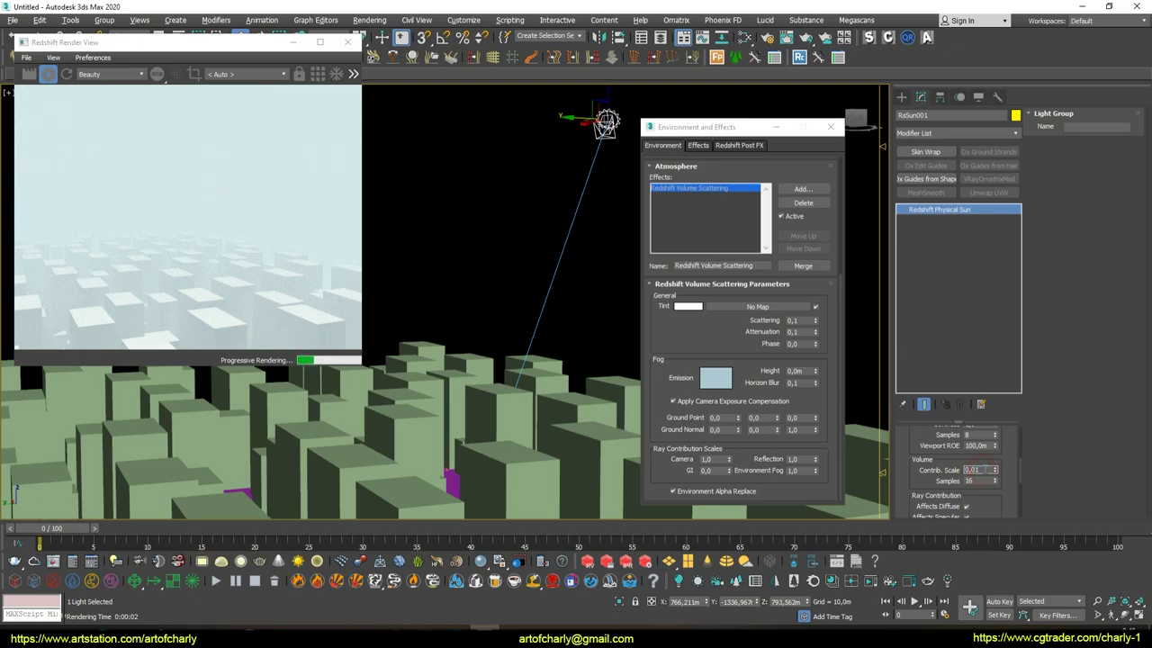
text(0)
key(Return)
Try 0,1 for the sun's volume contribution, then settle back on 0,01
mouse_move(513, 349)
alt+middle_down()
mouse_move(522, 342)
mouse_move(483, 352)
mouse_move(534, 351)
mouse_move(509, 363)
alt+middle_up()
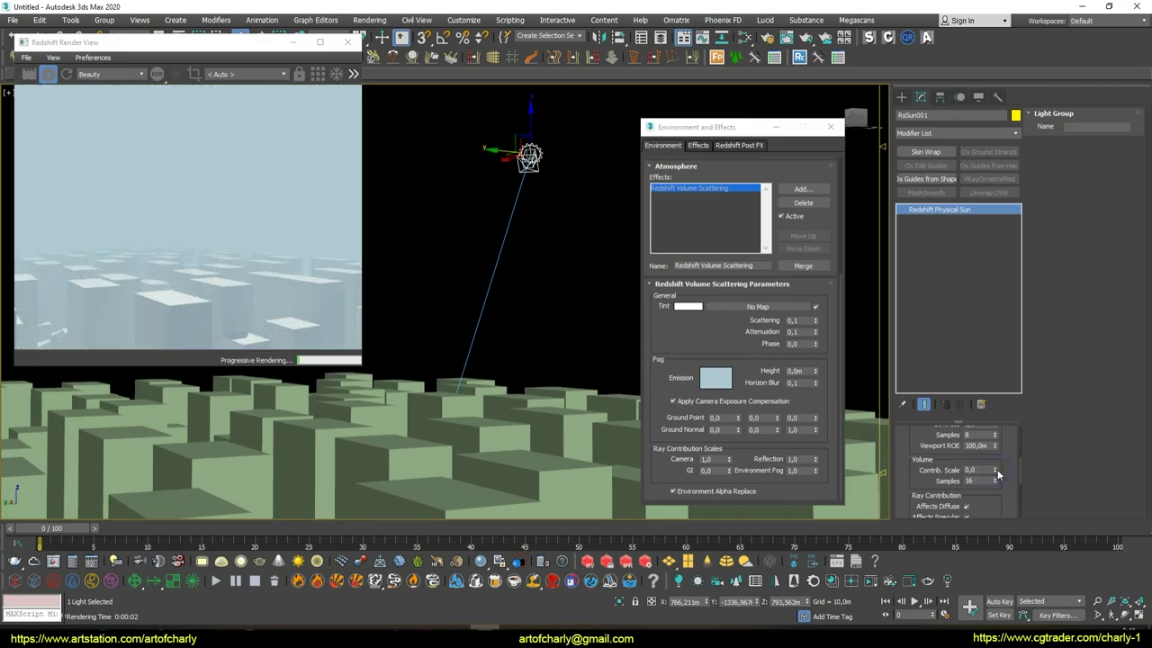
alt+middle_drag(463, 341, 458, 338)
double_click(972, 469)
text(0,1)
key(Return)
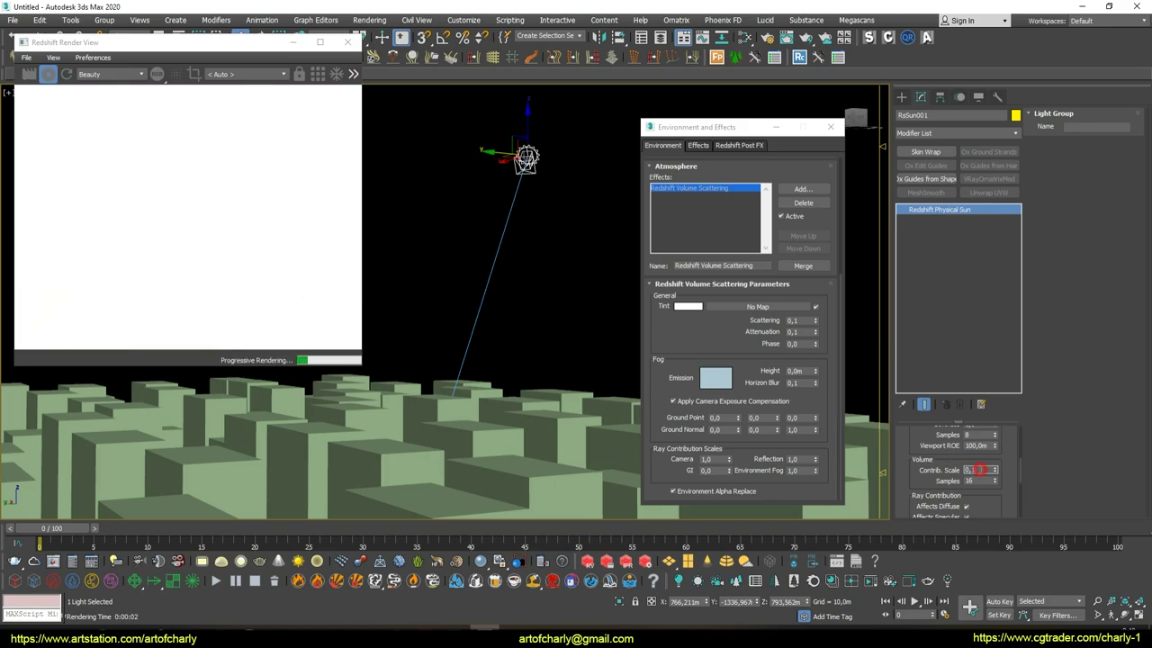
text(0,01)
key(Return)
Scroll up to the fog volume scattering settings and select the Scattering value
scroll(480, 295, up, 2)
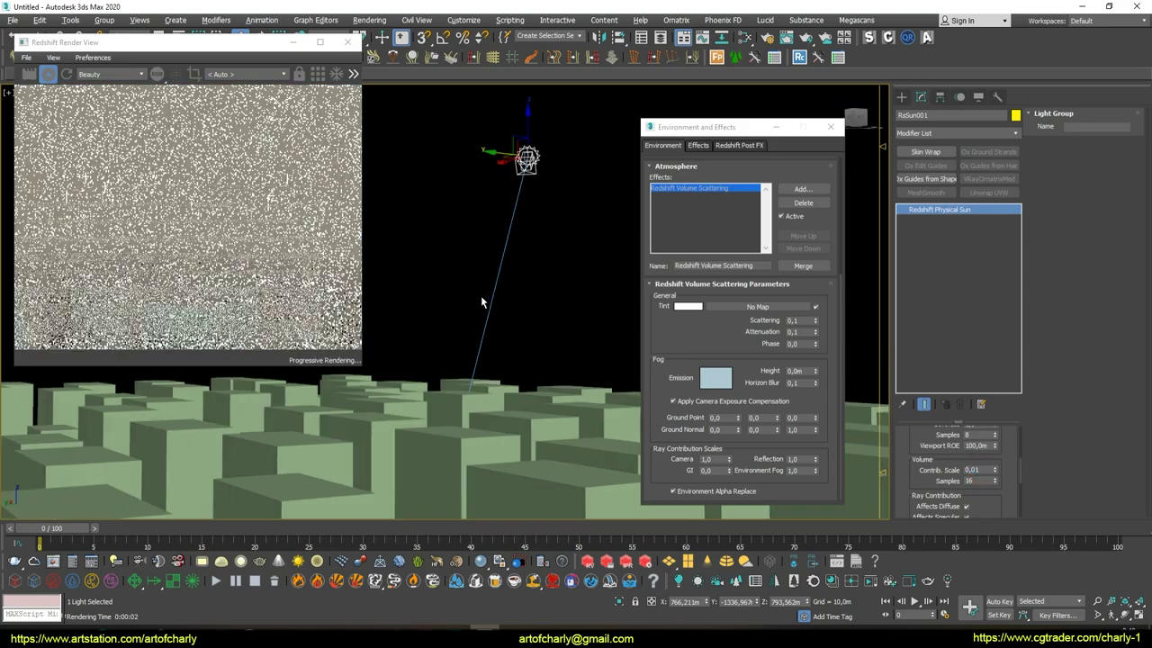
scroll(484, 294, up, 2)
scroll(483, 302, up, 2)
scroll(477, 311, up, 2)
scroll(465, 334, up, 2)
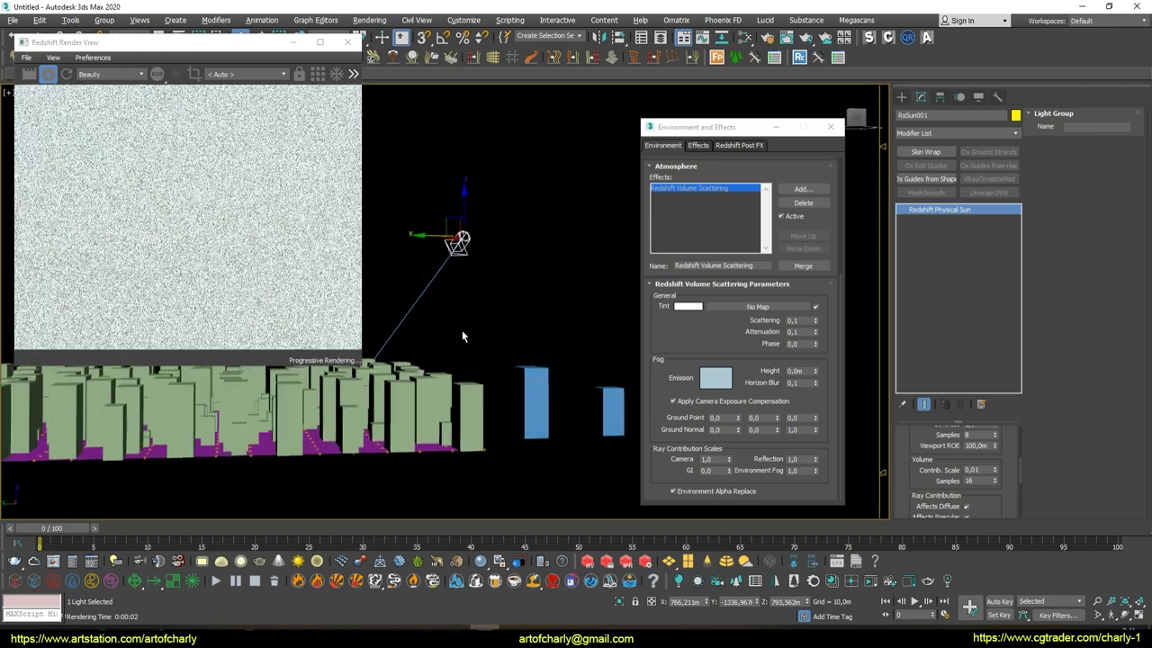
click(814, 318)
scroll(629, 408, up, 1)
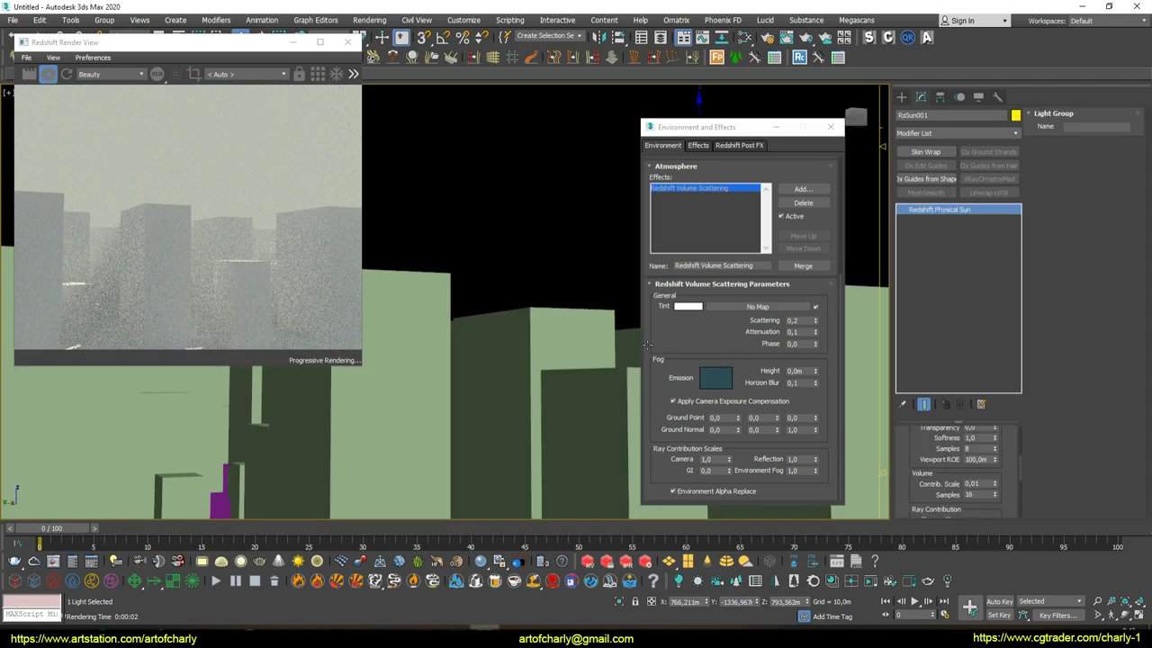
Set fog Scattering to 0,5 and orbit among the buildings to view the denser haze
double_click(804, 320)
alt+middle_drag(613, 374, 806, 331)
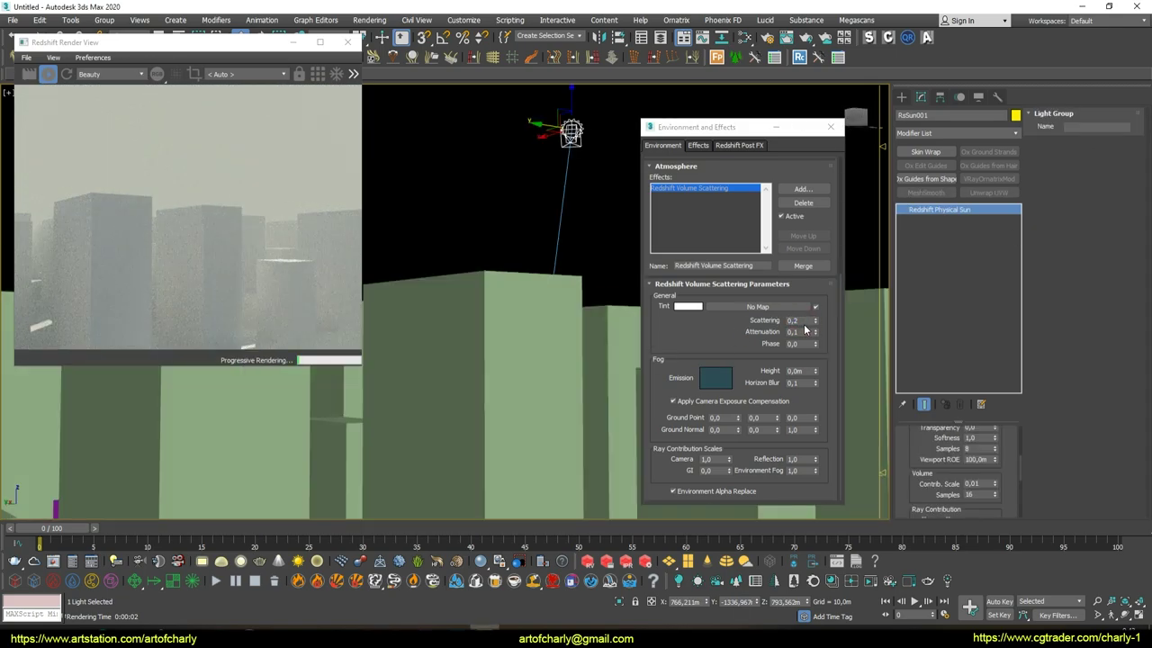
alt+middle_drag(468, 306, 165, 223)
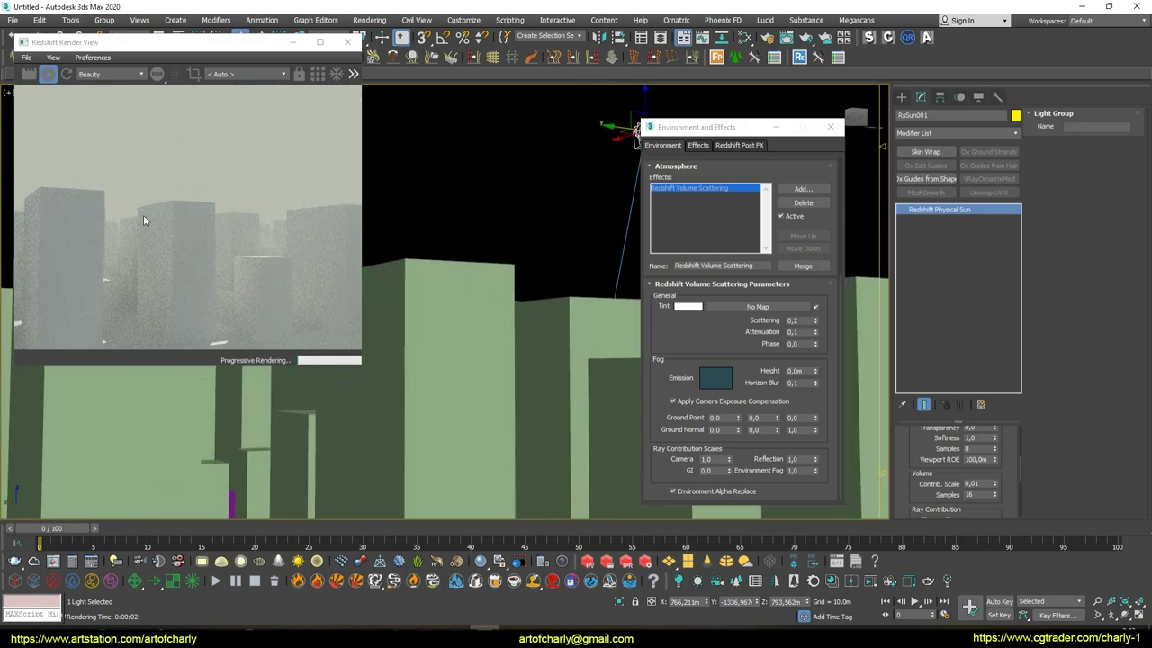
double_click(794, 320)
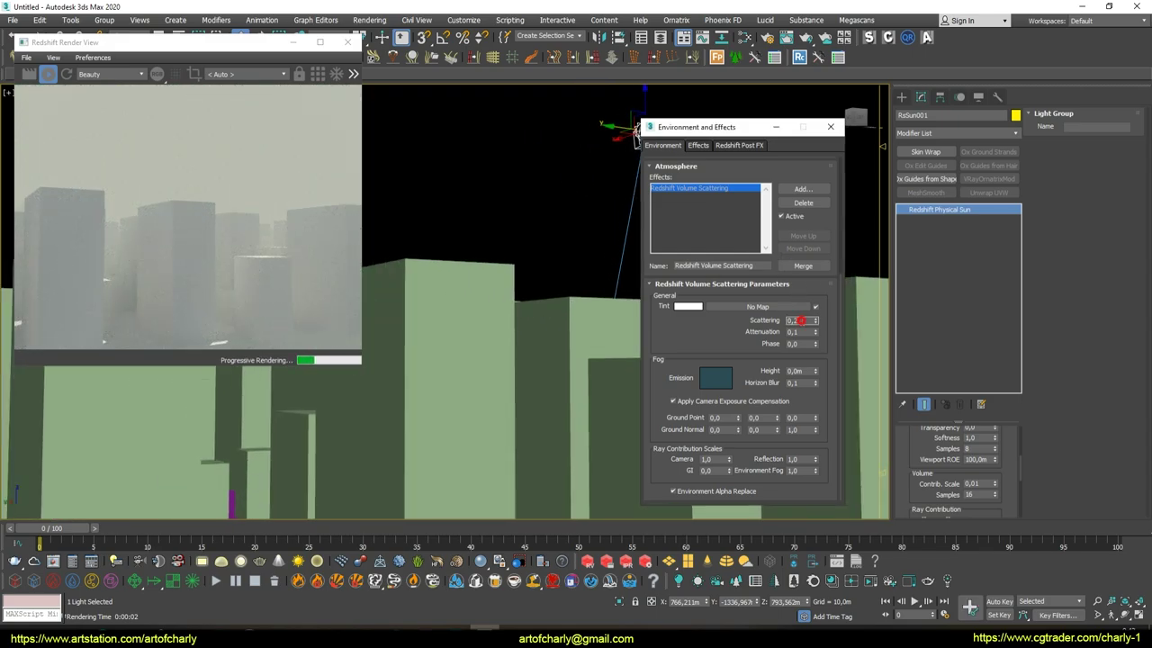
text(0,5)
alt+middle_drag(560, 329, 501, 291)
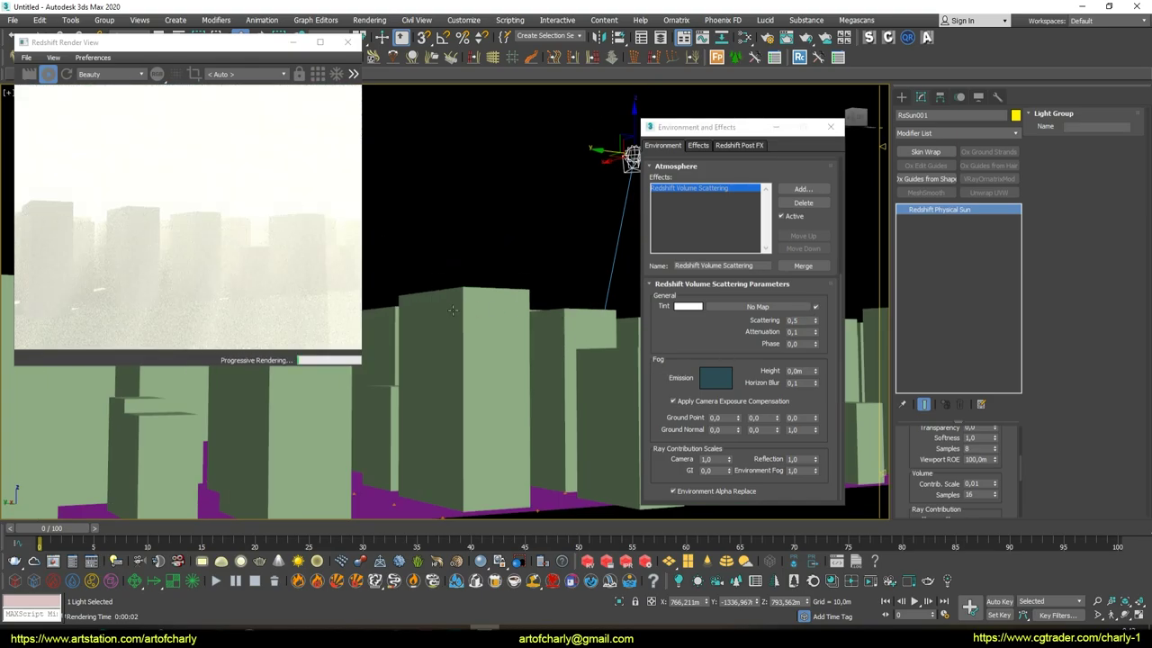
mouse_move(291, 326)
alt+middle_down()
mouse_move(504, 331)
mouse_move(174, 288)
alt+middle_up()
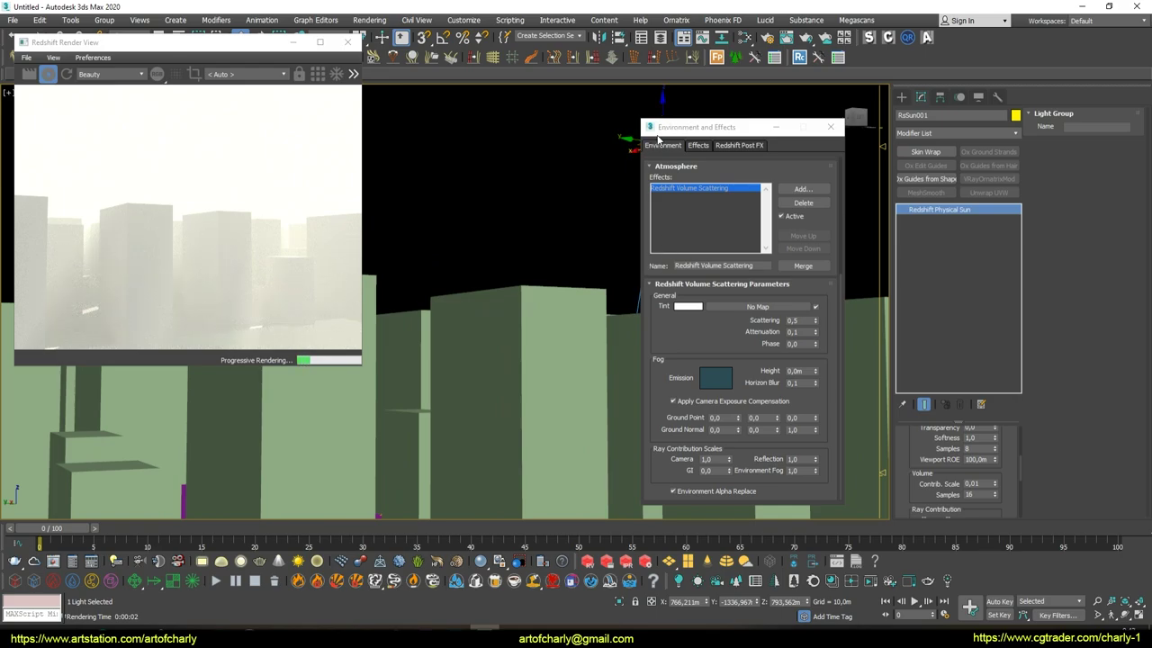
drag(658, 137, 696, 172)
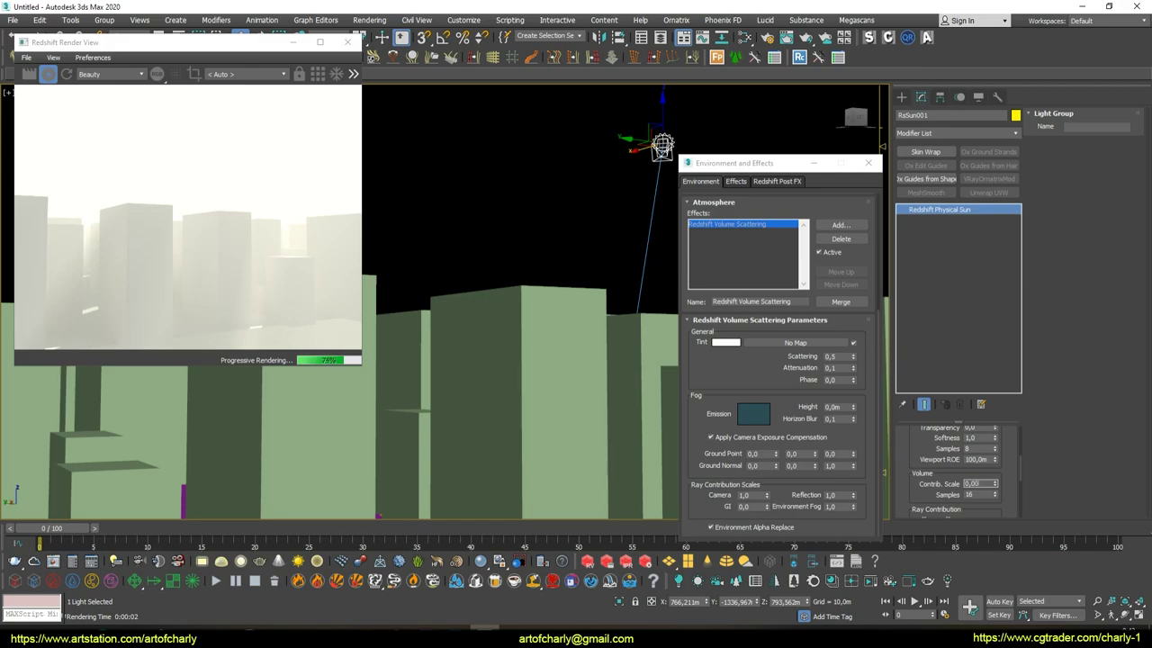
Set the sun's volume contribution scale to 0,02 and lower fog Scattering to 0,1
text(1)
key(Return)
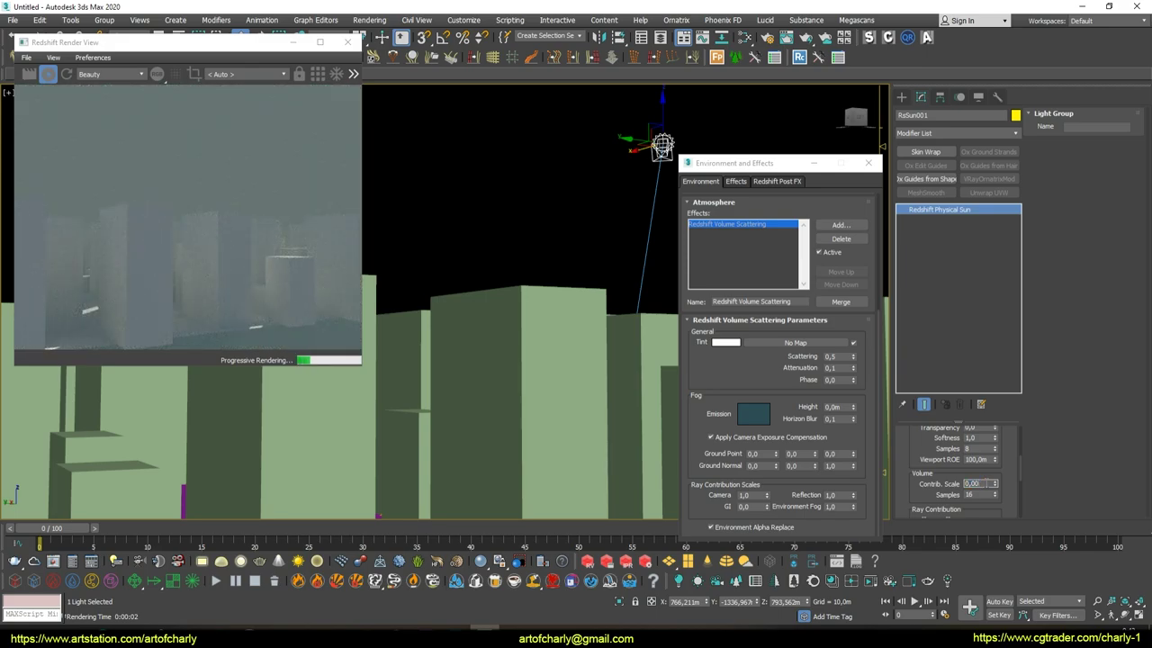
text(0,01)
key(Return)
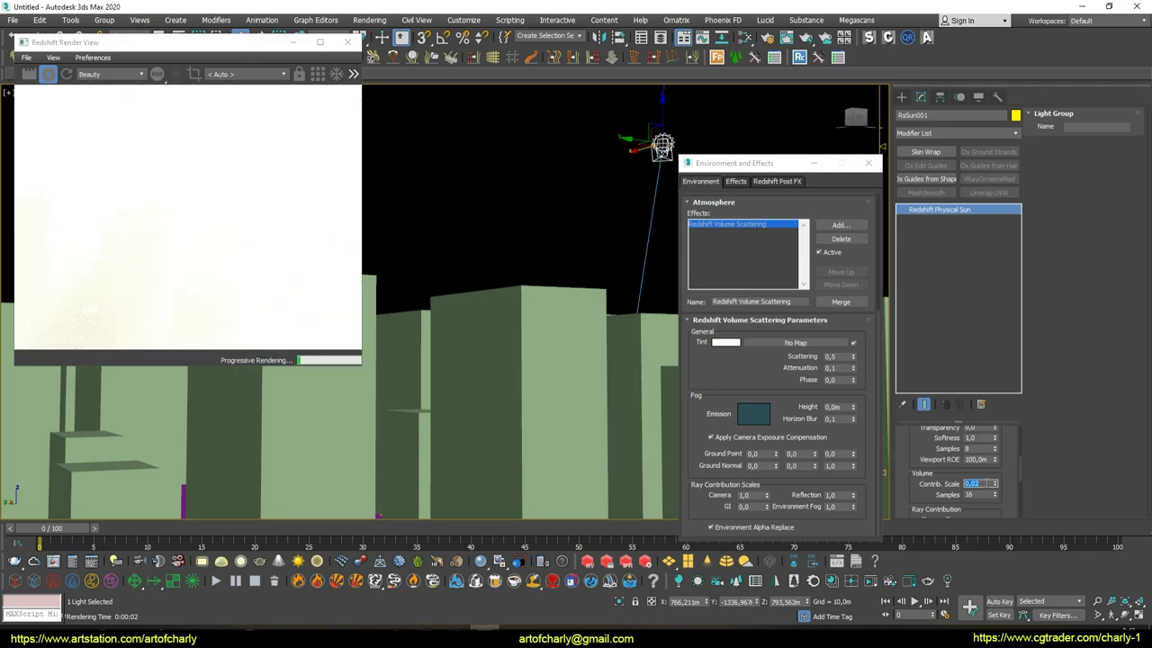
click(839, 356)
text(0,3)
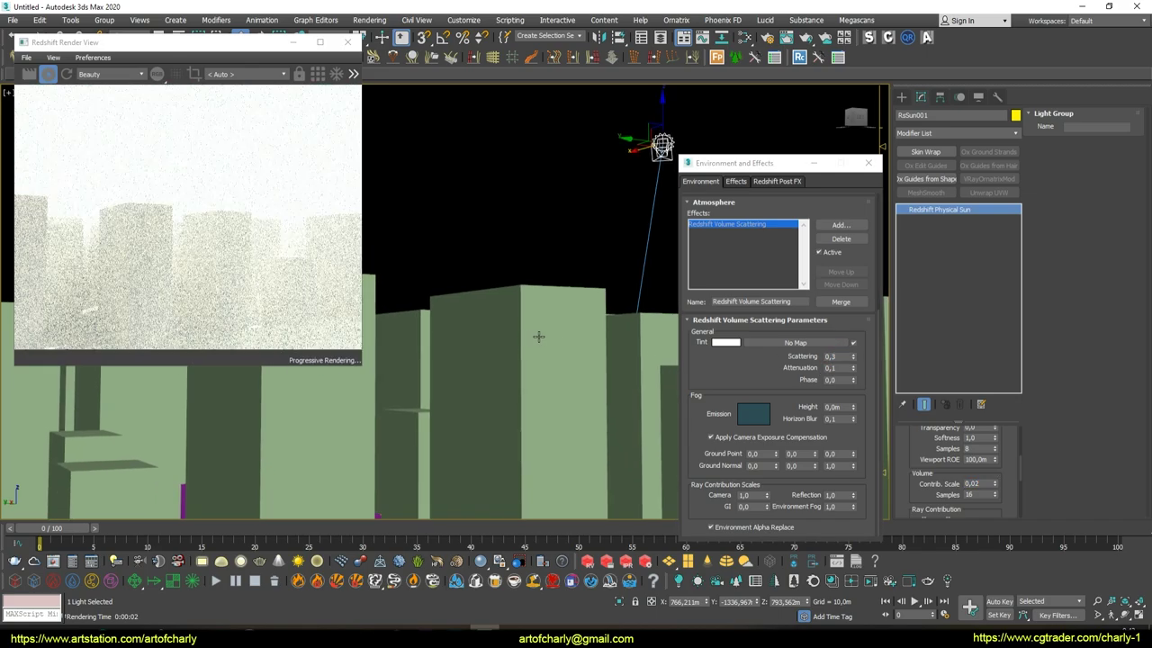
click(846, 358)
text(0,1)
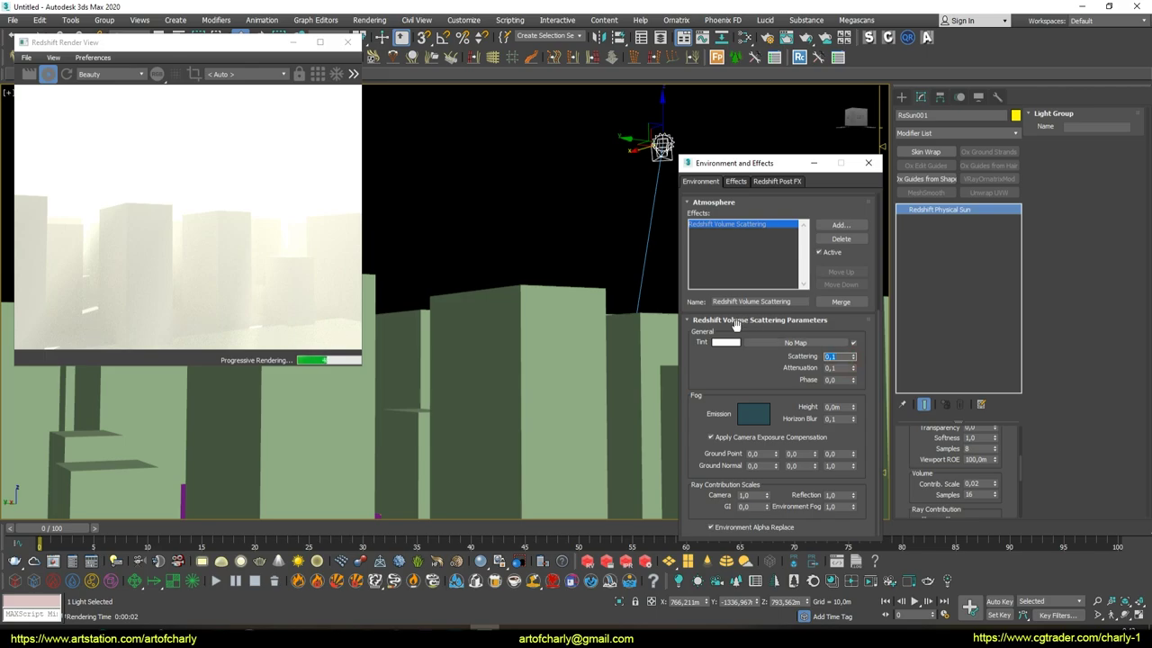
click(725, 342)
drag(345, 81, 345, 110)
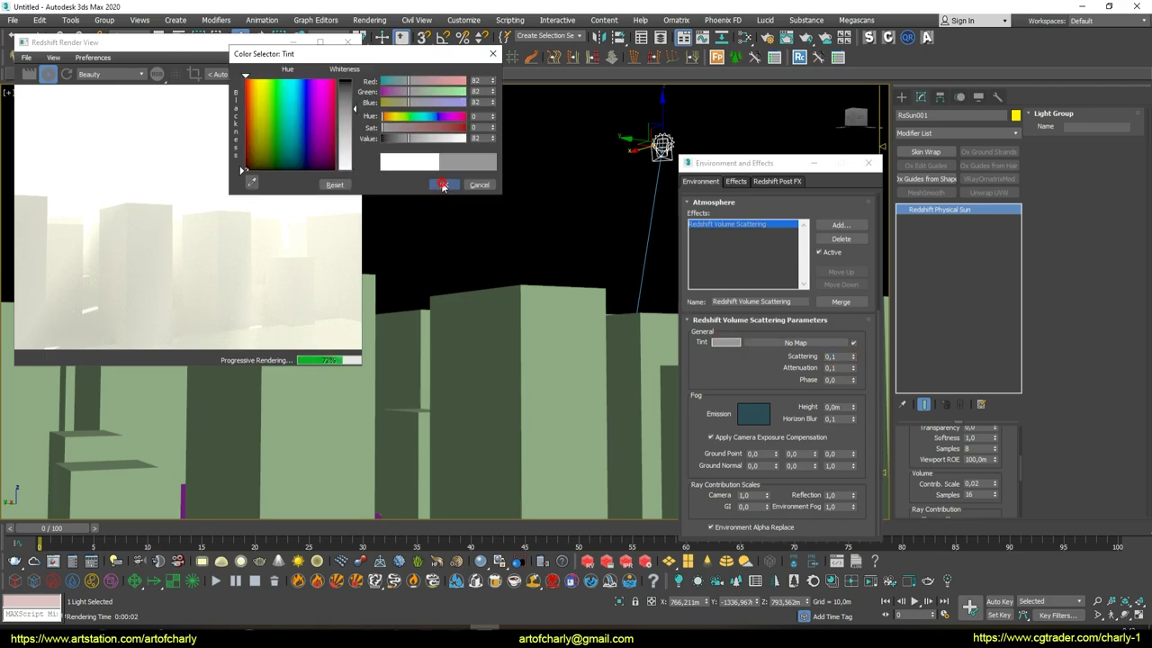
click(443, 185)
click(729, 342)
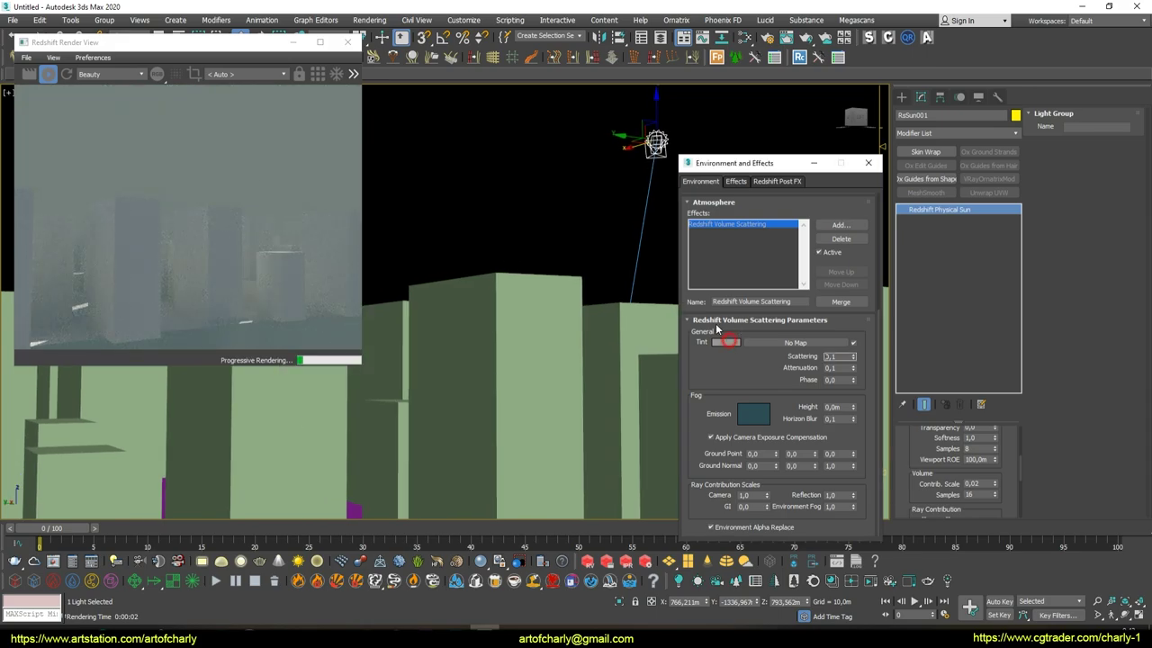
click(353, 144)
click(443, 185)
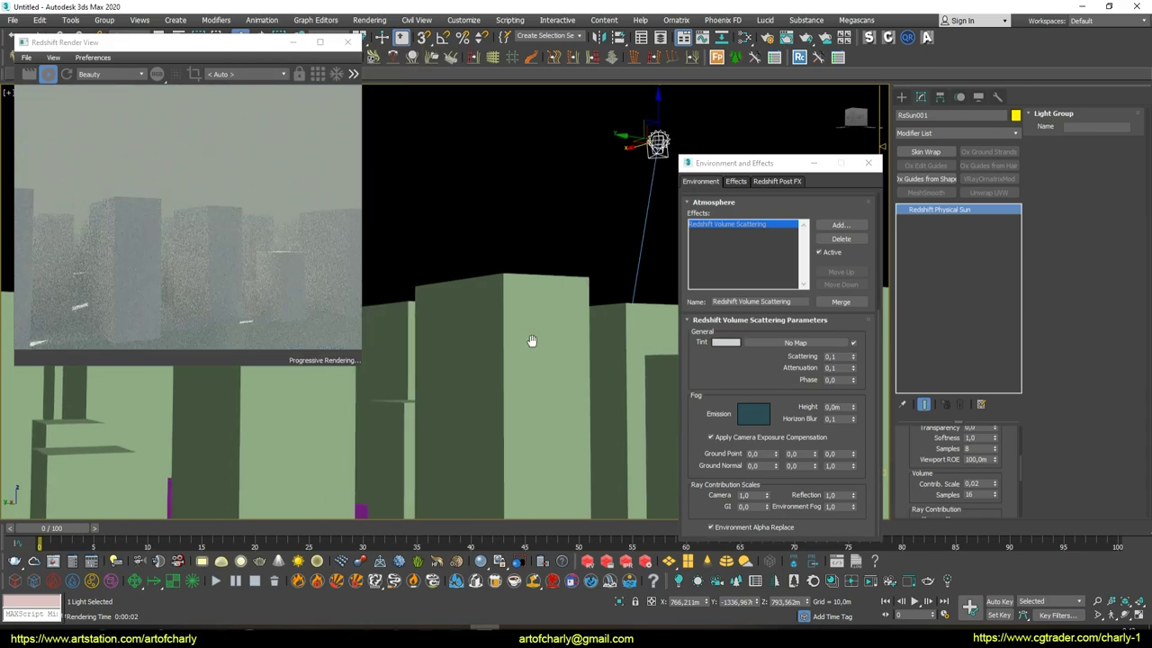
click(725, 342)
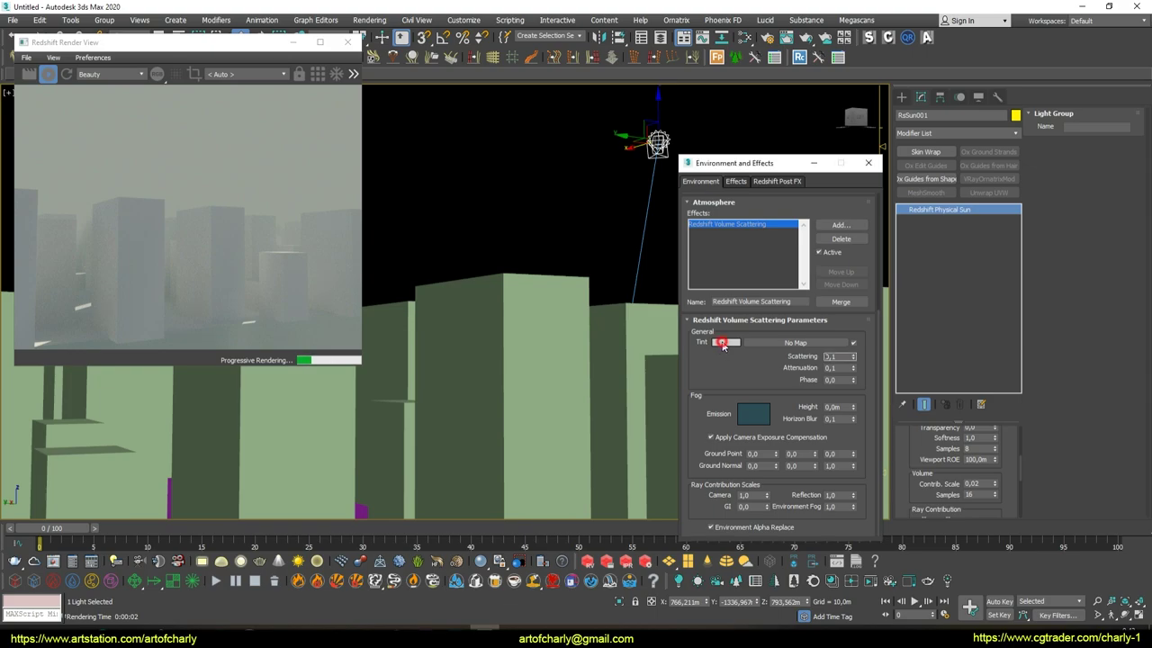
drag(357, 156, 355, 171)
click(442, 184)
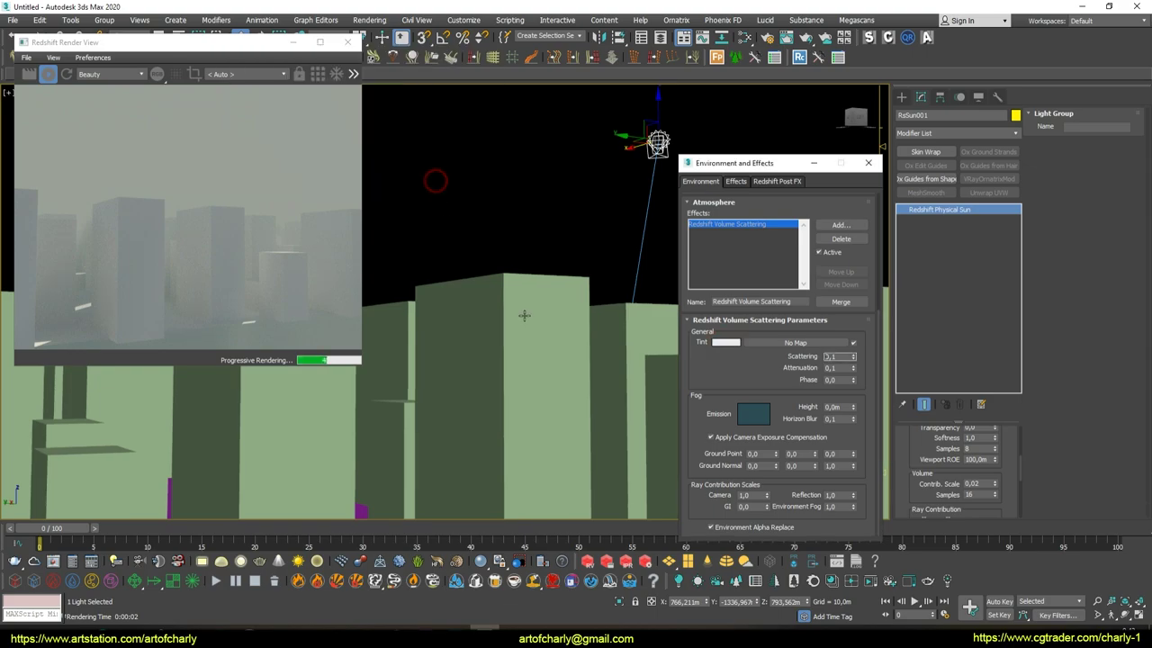
mouse_move(492, 273)
alt+middle_down()
mouse_move(502, 276)
mouse_move(433, 226)
mouse_move(444, 204)
mouse_move(490, 204)
alt+middle_up()
Raise the sun's Volume Contrib. Scale to 0,04, trying 0,03 first
scroll(490, 205, up, 3)
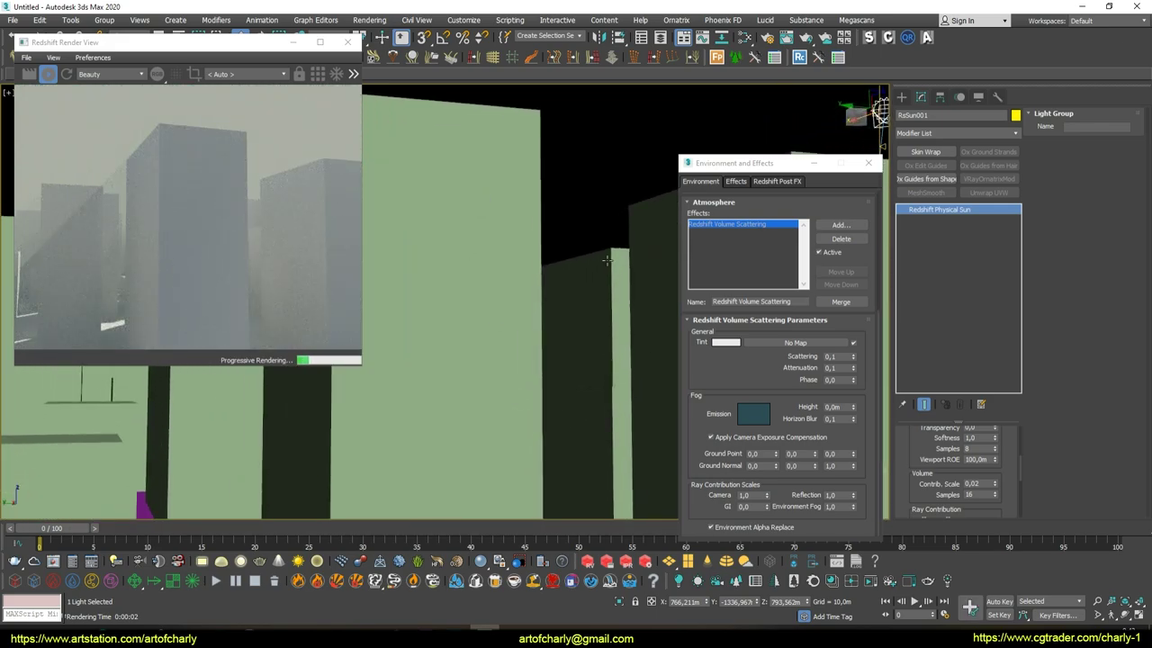
click(985, 483)
text(0,03)
key(Return)
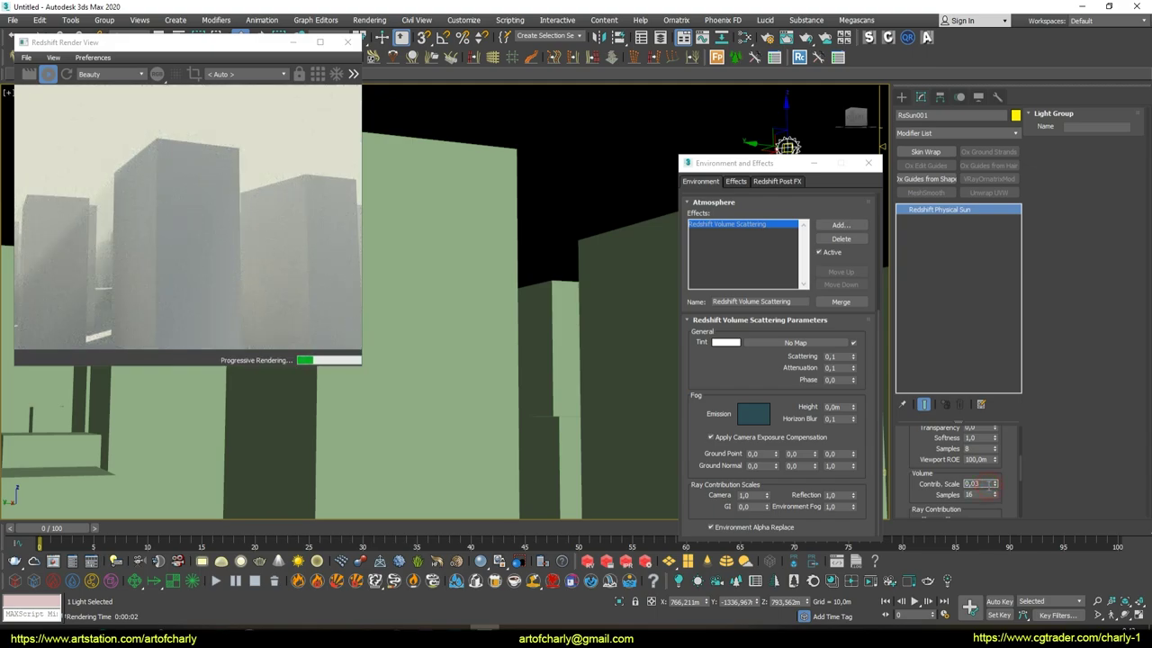
text(0,04)
key(Return)
Move the sun light lower and left so light shafts slant between the buildings
mouse_move(649, 435)
alt+middle_down()
mouse_move(525, 293)
mouse_move(607, 214)
alt+middle_up()
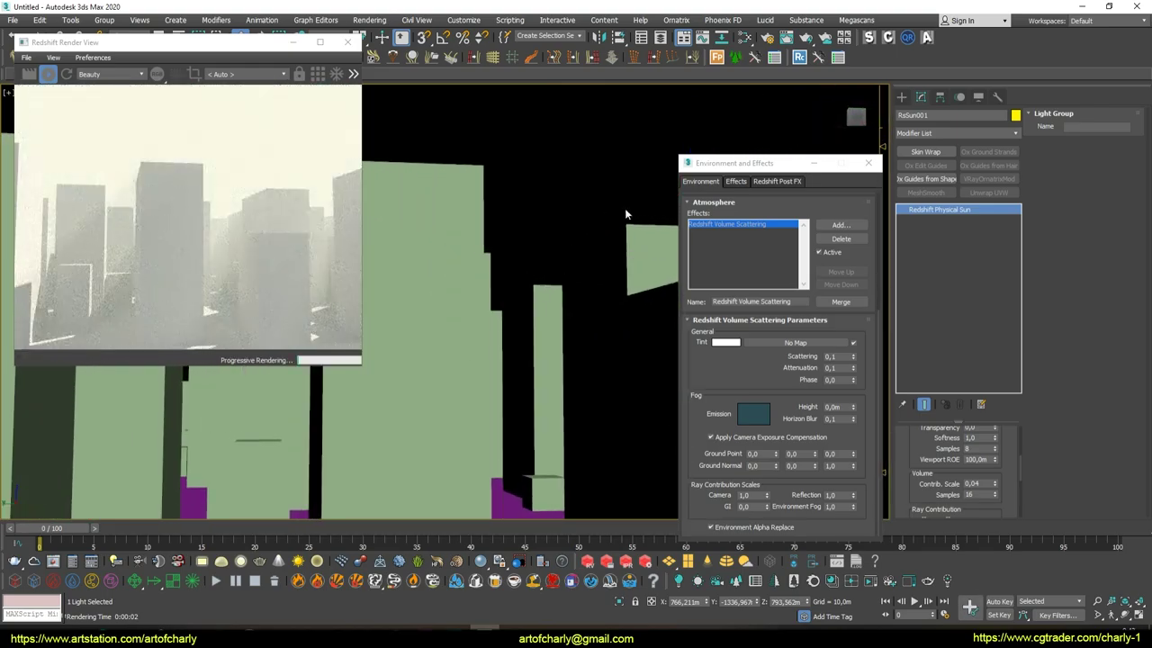
drag(756, 165, 905, 168)
mouse_move(743, 159)
alt+middle_down()
mouse_move(608, 216)
mouse_move(651, 222)
mouse_move(730, 289)
alt+middle_up()
drag(697, 229, 406, 234)
drag(438, 194, 446, 324)
mouse_move(522, 311)
alt+middle_down()
mouse_move(512, 237)
mouse_move(586, 226)
mouse_move(549, 233)
mouse_move(652, 255)
alt+middle_up()
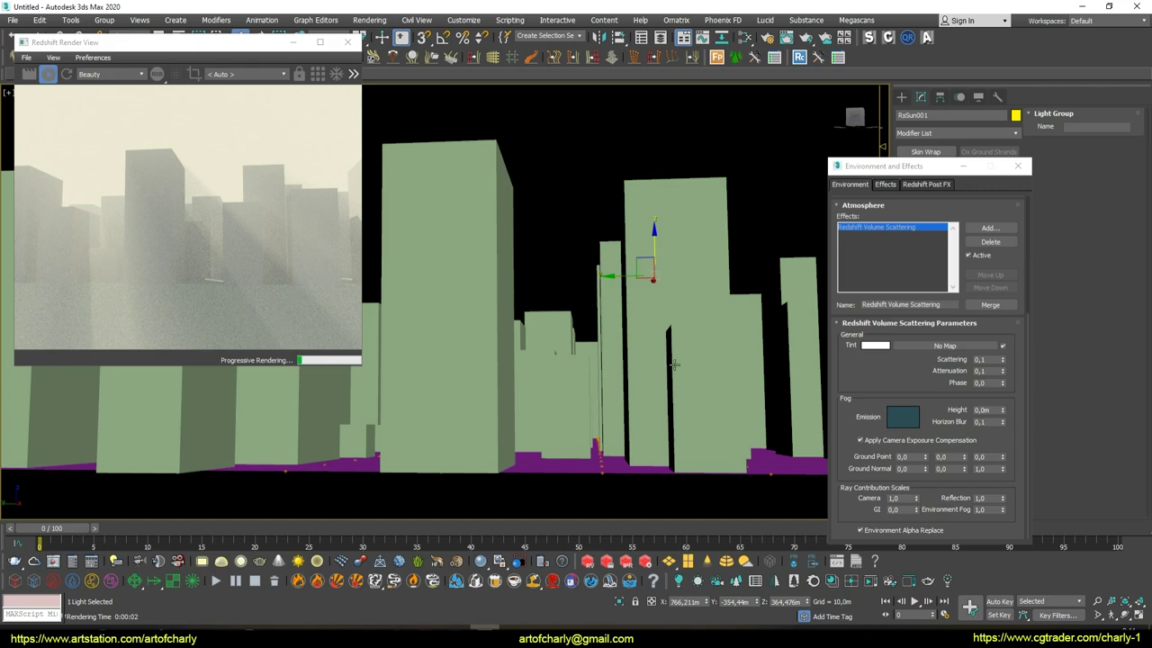
Lower the sun along Z and set fog Attenuation to 0,4
mouse_move(657, 228)
mouse_down()
mouse_move(657, 315)
mouse_move(652, 302)
mouse_up()
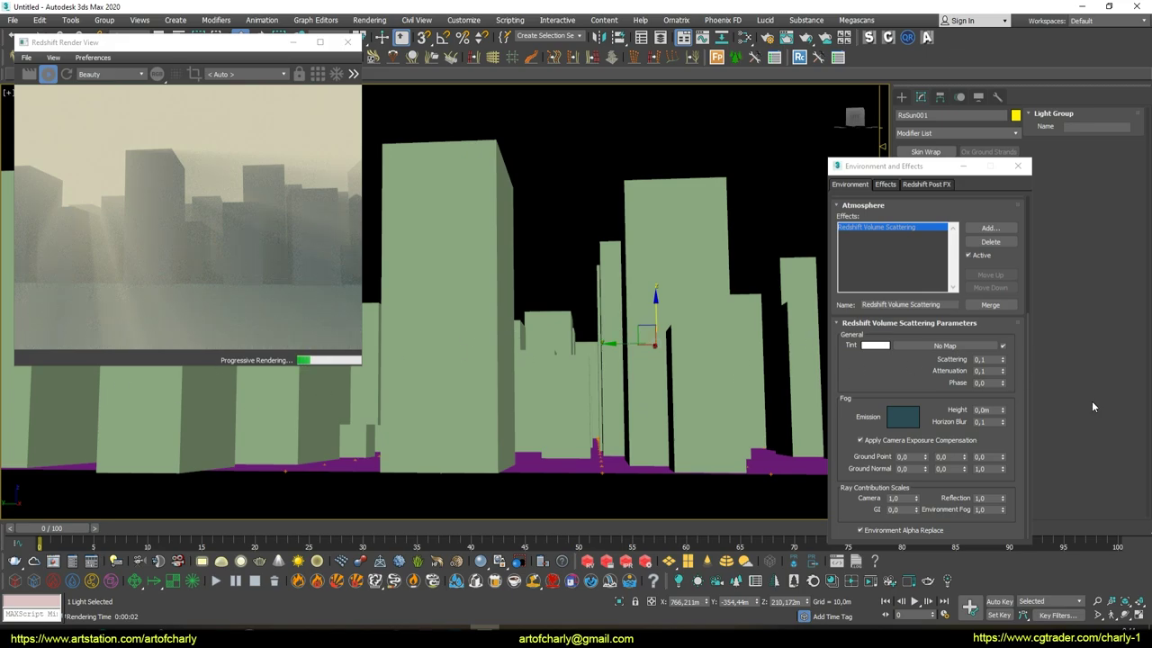
click(983, 370)
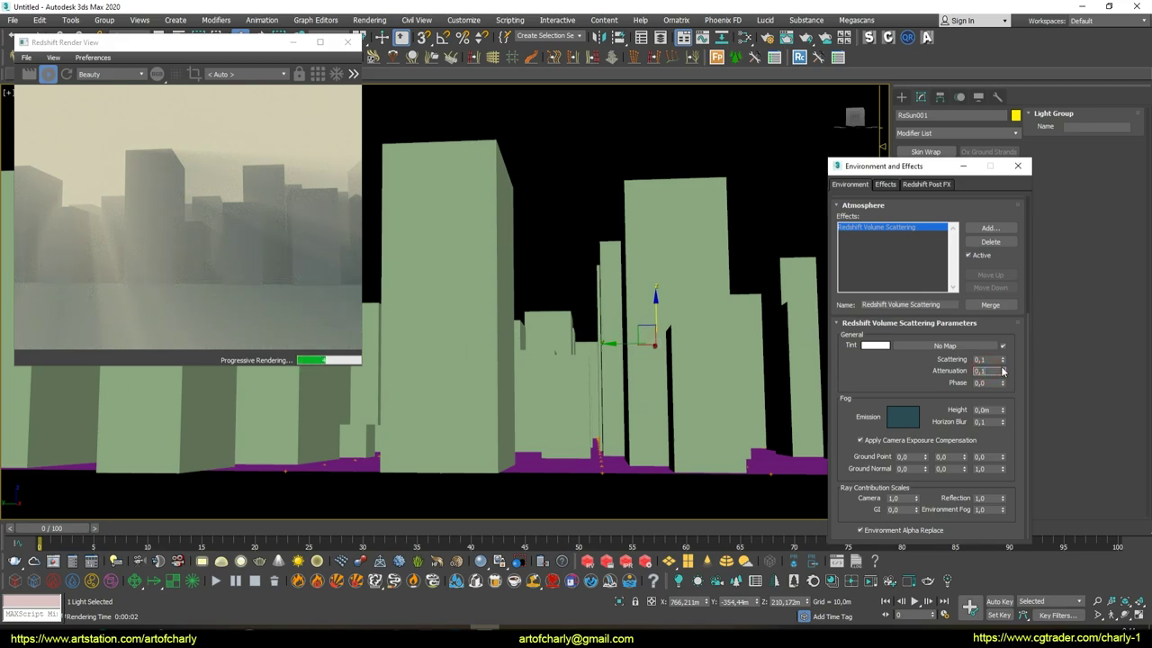
text(0,03)
alt+middle_drag(529, 272, 549, 274)
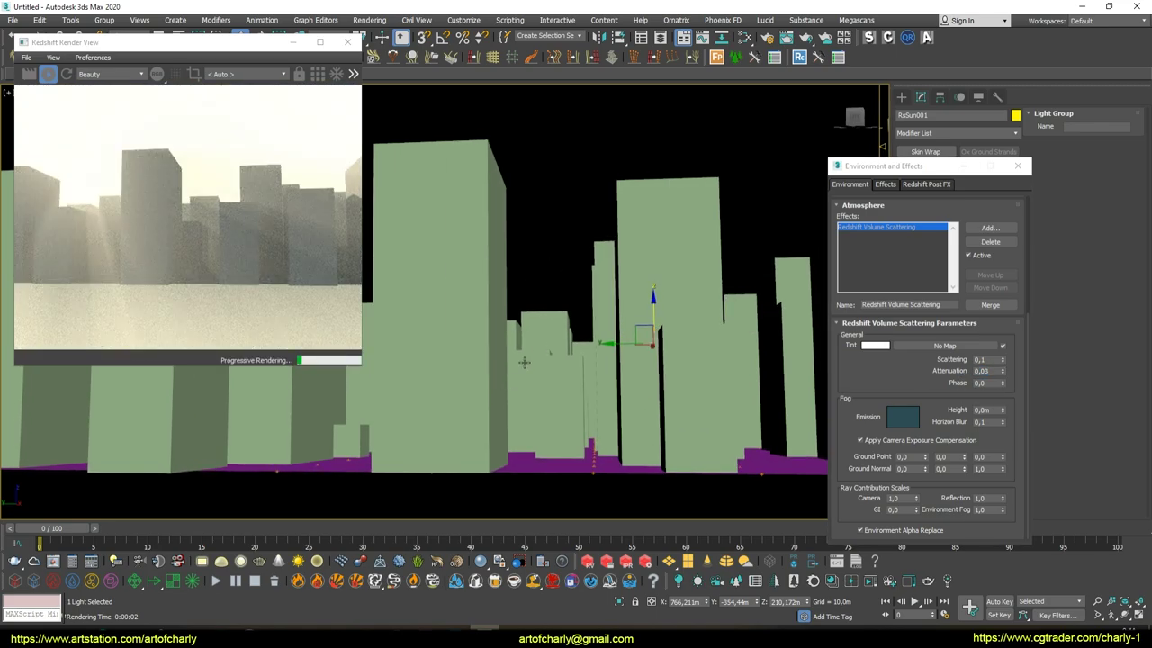
click(991, 371)
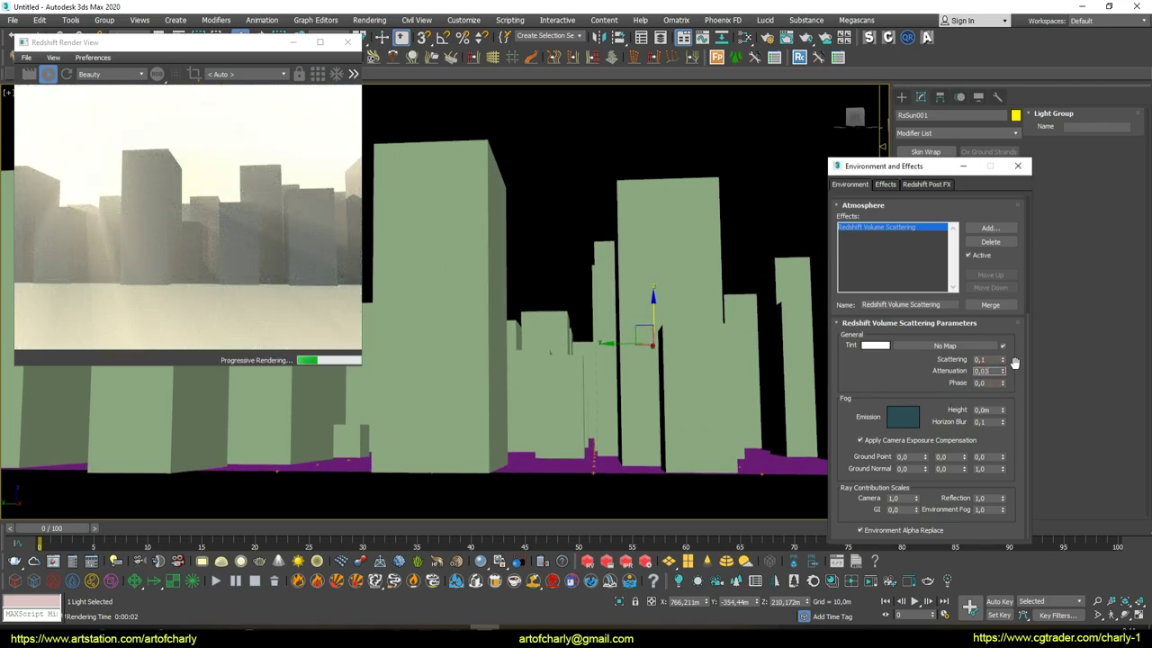
text(0,4)
key(Return)
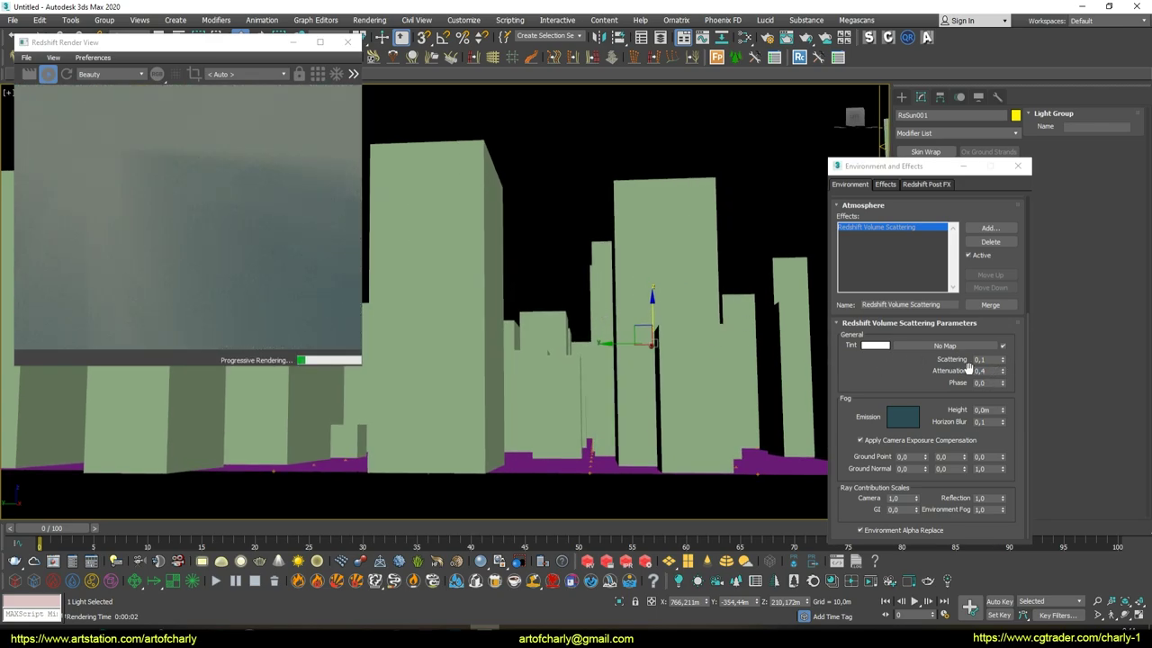
Keep the white fog tint and shift the fog settings window left to reveal the sun settings
click(877, 345)
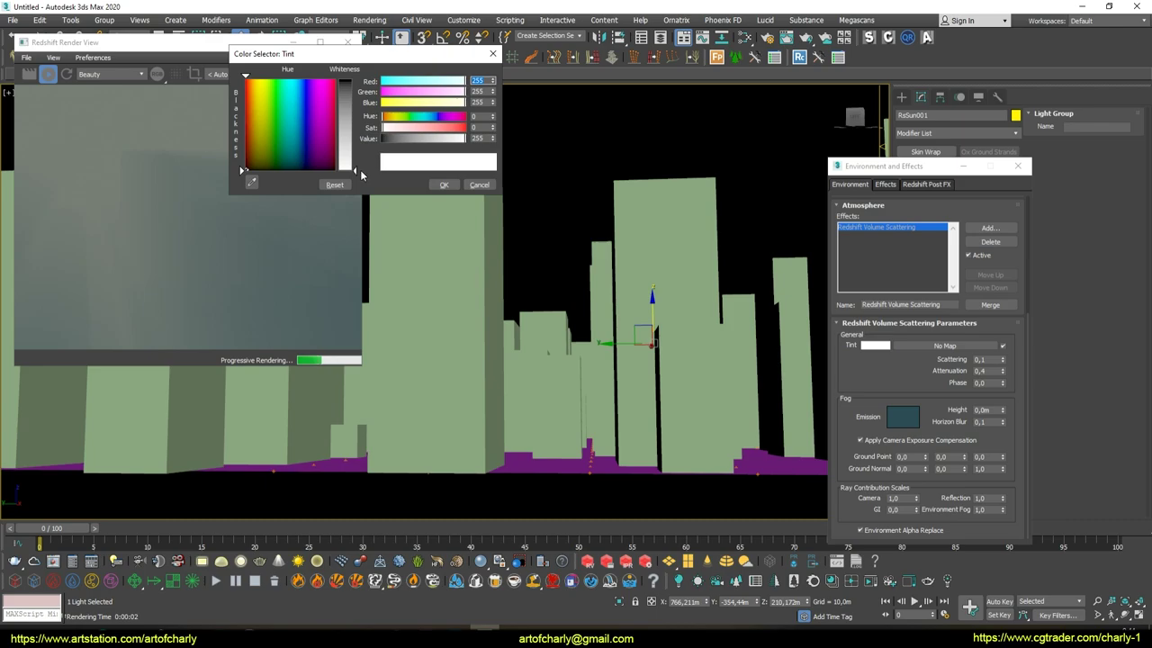
click(444, 184)
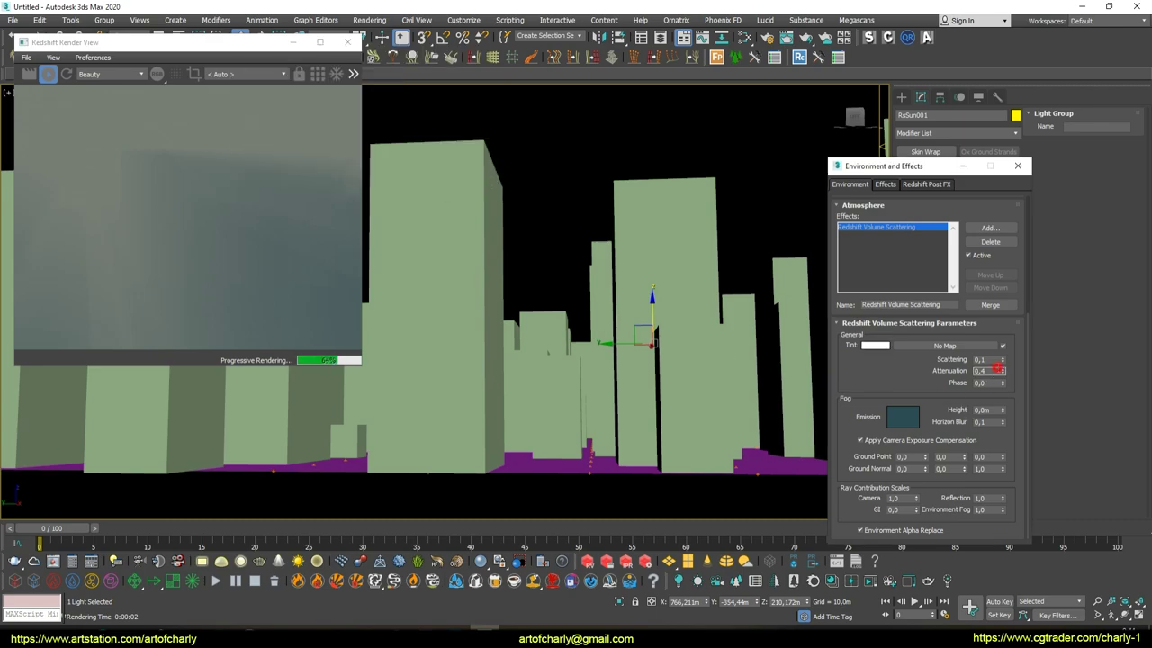
alt+middle_drag(543, 302, 540, 270)
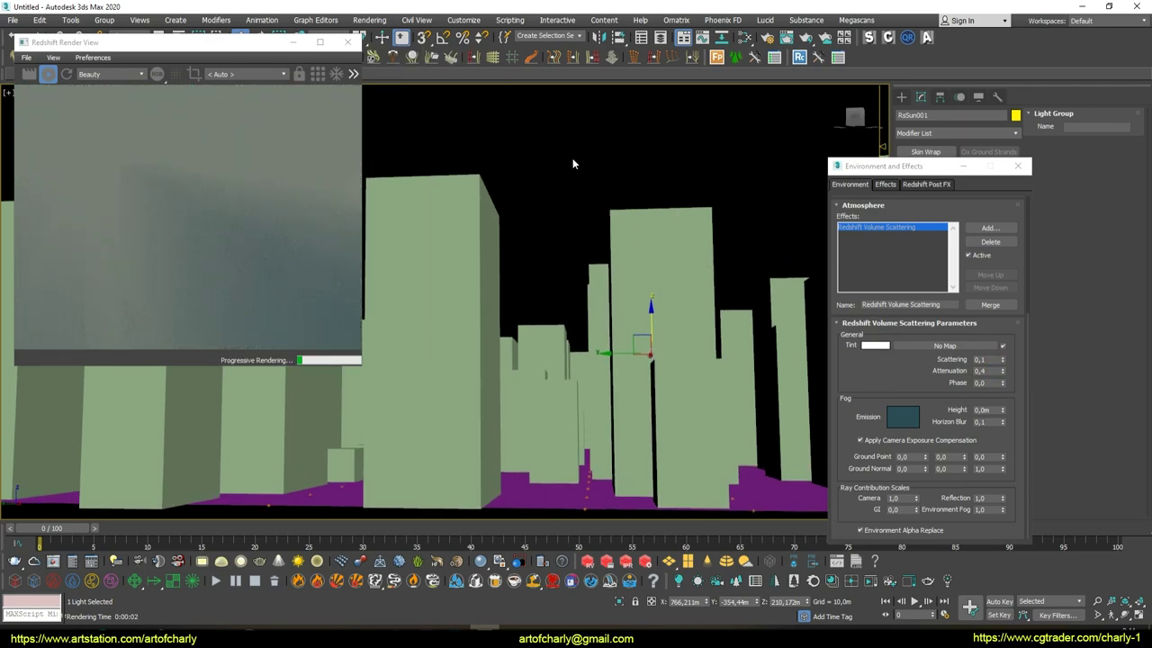
mouse_move(944, 167)
mouse_down()
mouse_move(696, 116)
mouse_move(707, 124)
mouse_up()
Try sun volume contribution values 0,1, 0,3 and 0,2, settling on 0,15
double_click(974, 483)
text(0,1)
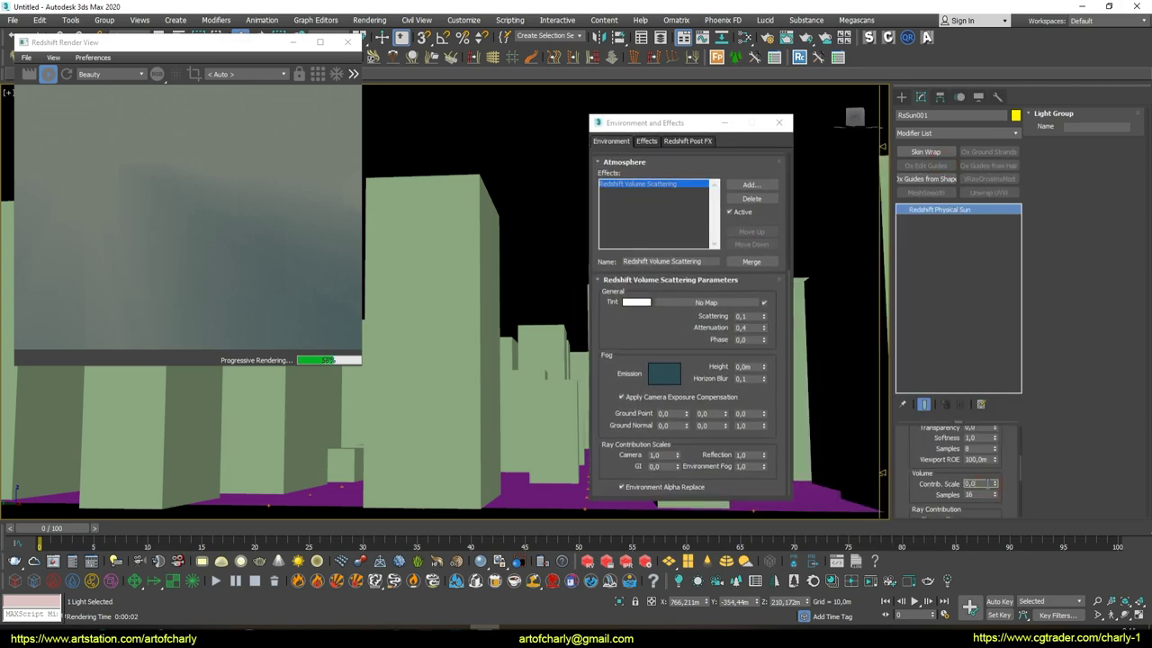
key(Return)
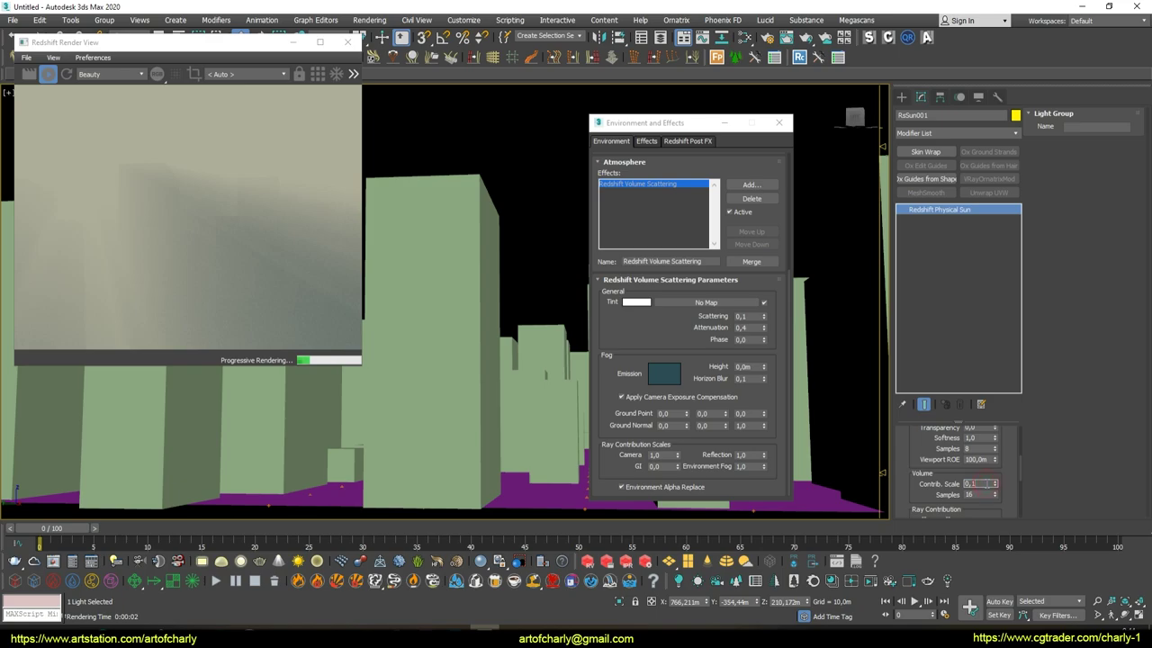
key(Return)
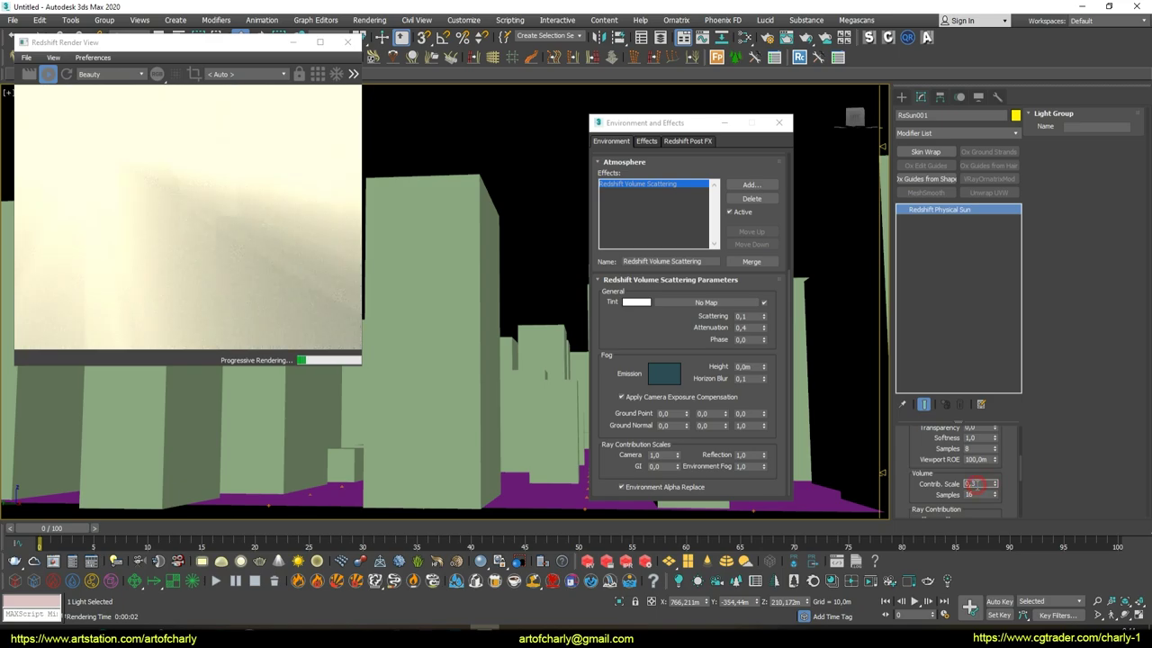
text(2)
key(Return)
middle_drag(445, 366, 437, 365)
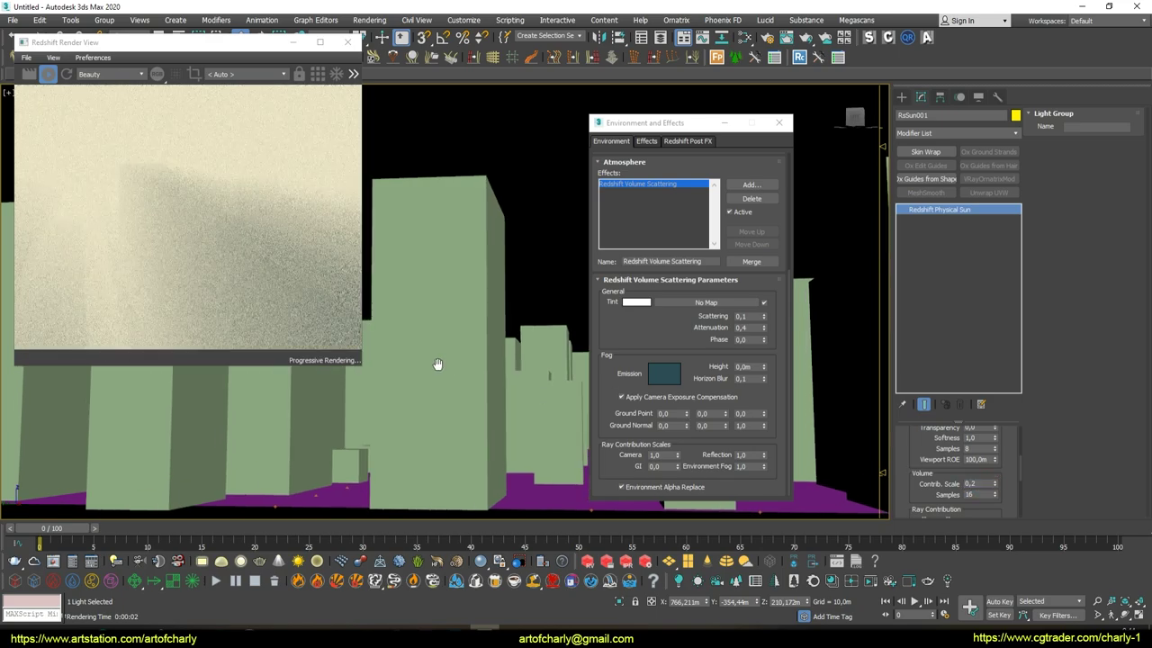
double_click(980, 484)
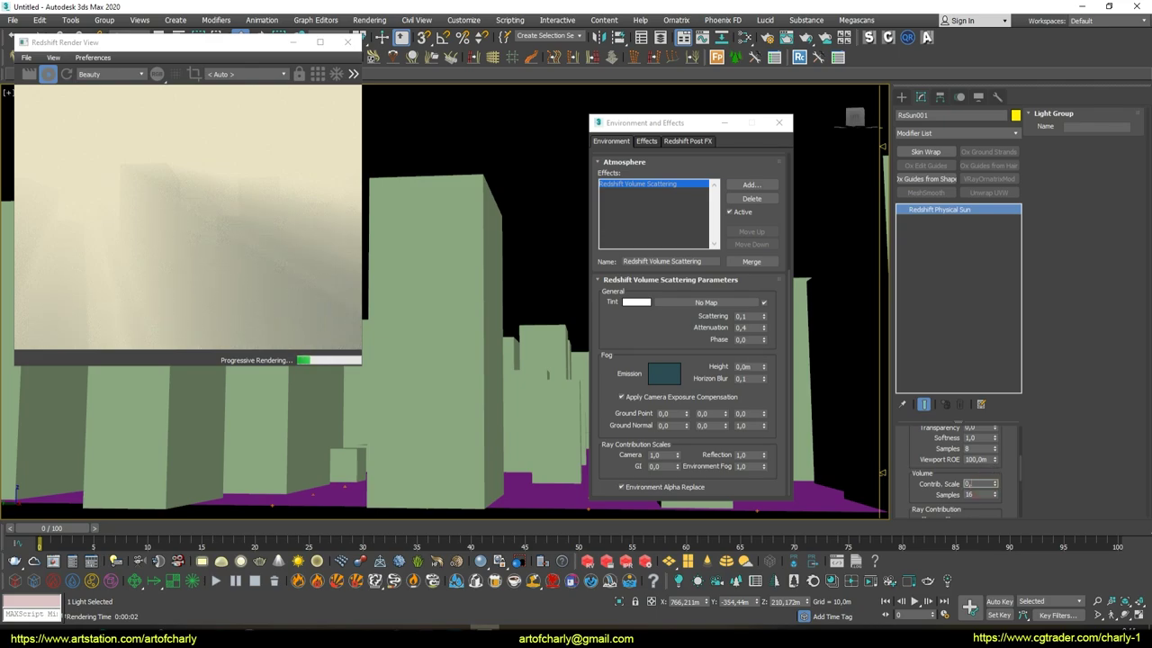
text(1)
key(Return)
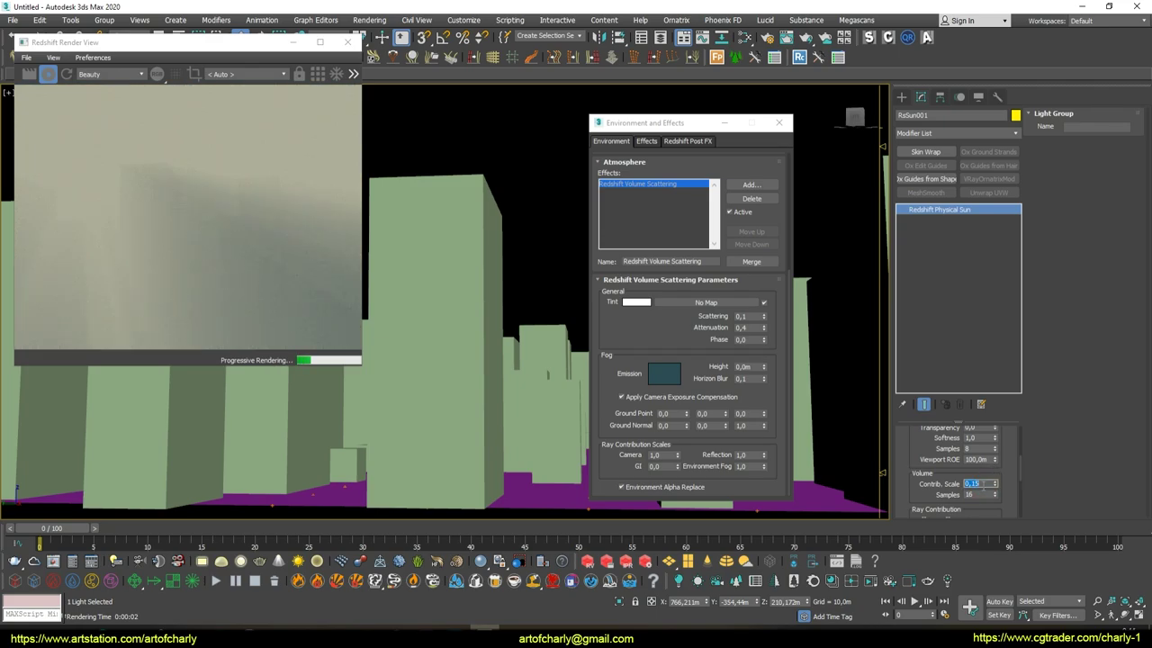
middle_drag(514, 401, 518, 398)
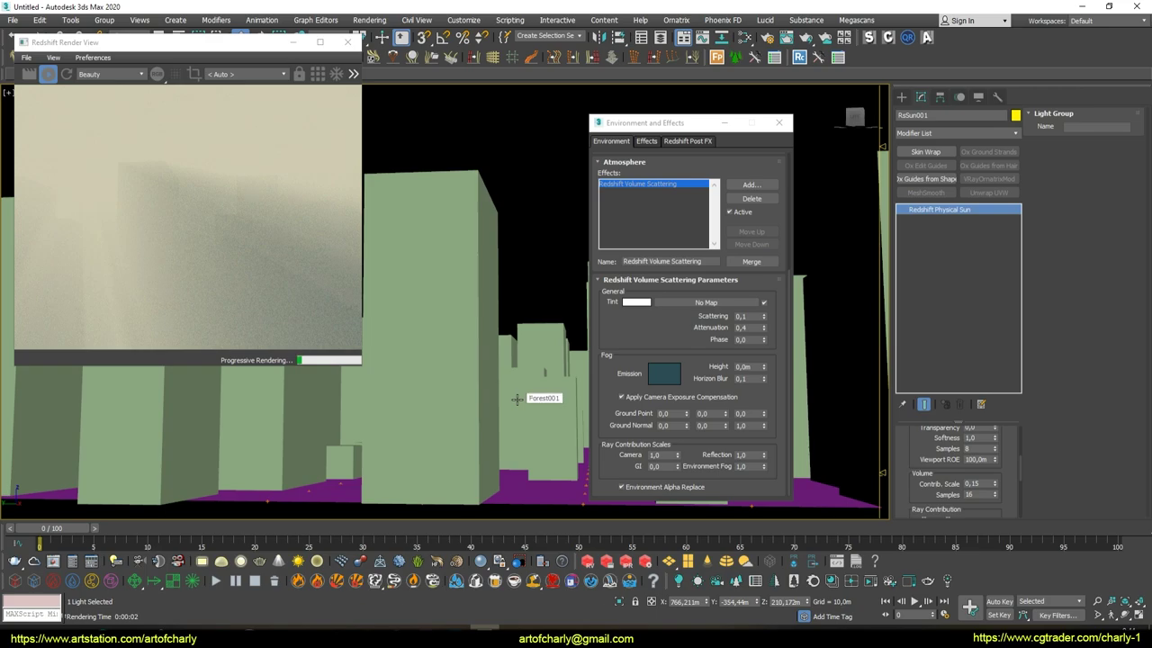
Zoom the viewport and set fog Attenuation to 0,2
scroll(409, 303, up, 3)
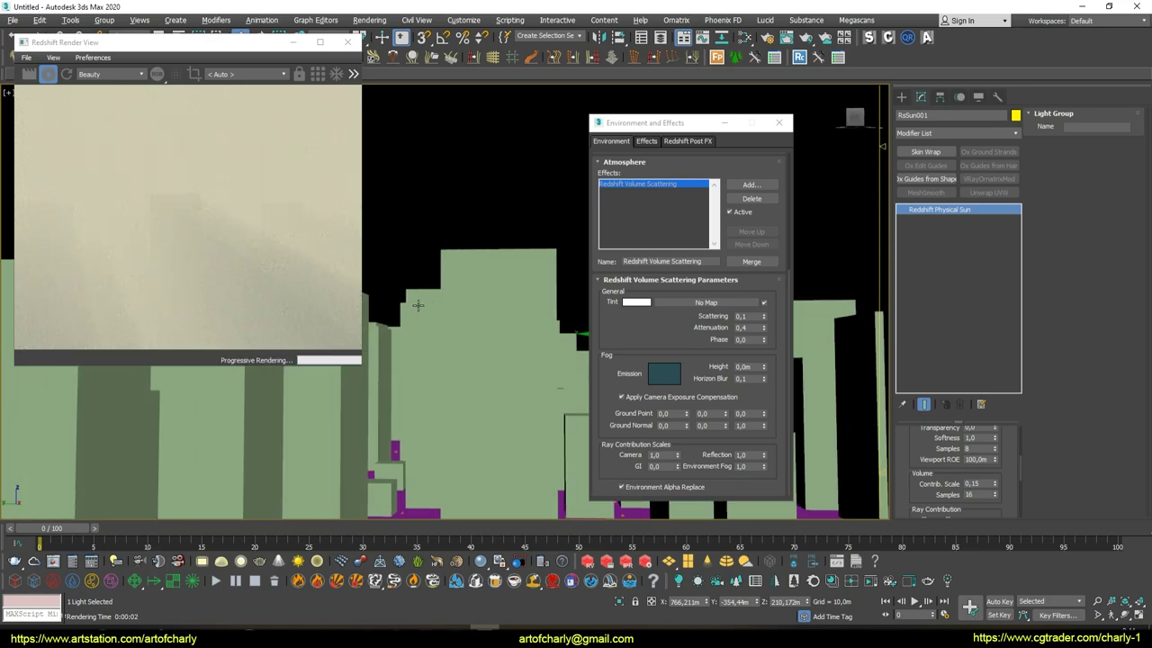
scroll(459, 302, up, 2)
double_click(750, 327)
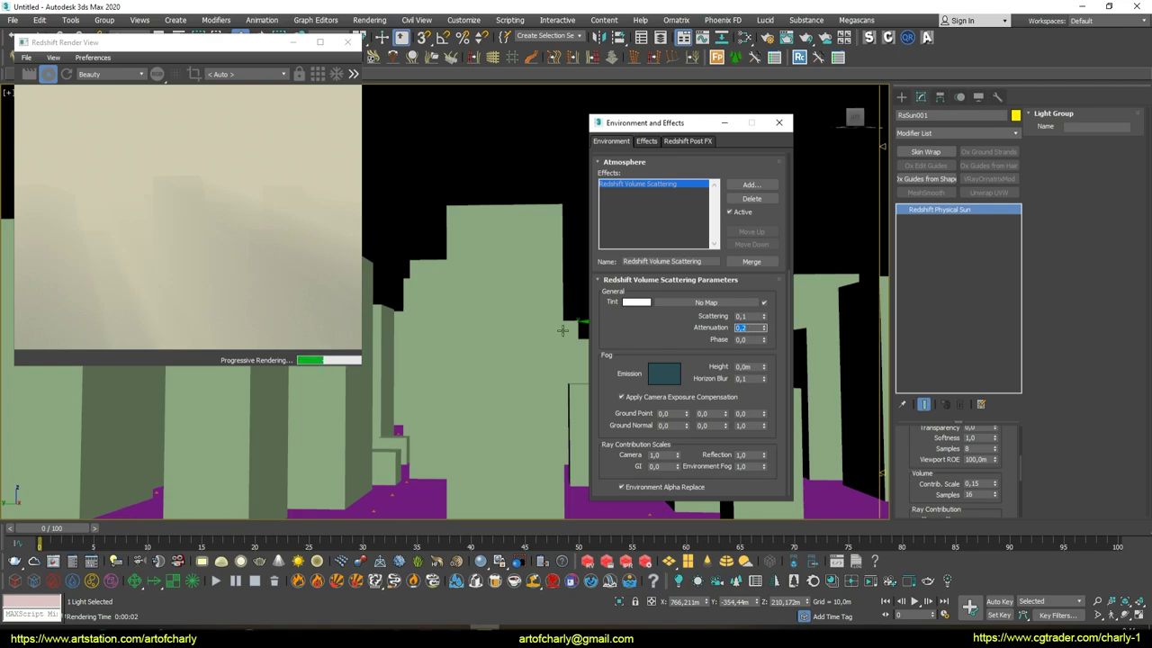
middle_drag(562, 330, 407, 318)
Lower the sun's Volume Contrib. Scale from 0,15 through 0,1 down to 0,06
double_click(974, 484)
text(0,1)
key(Return)
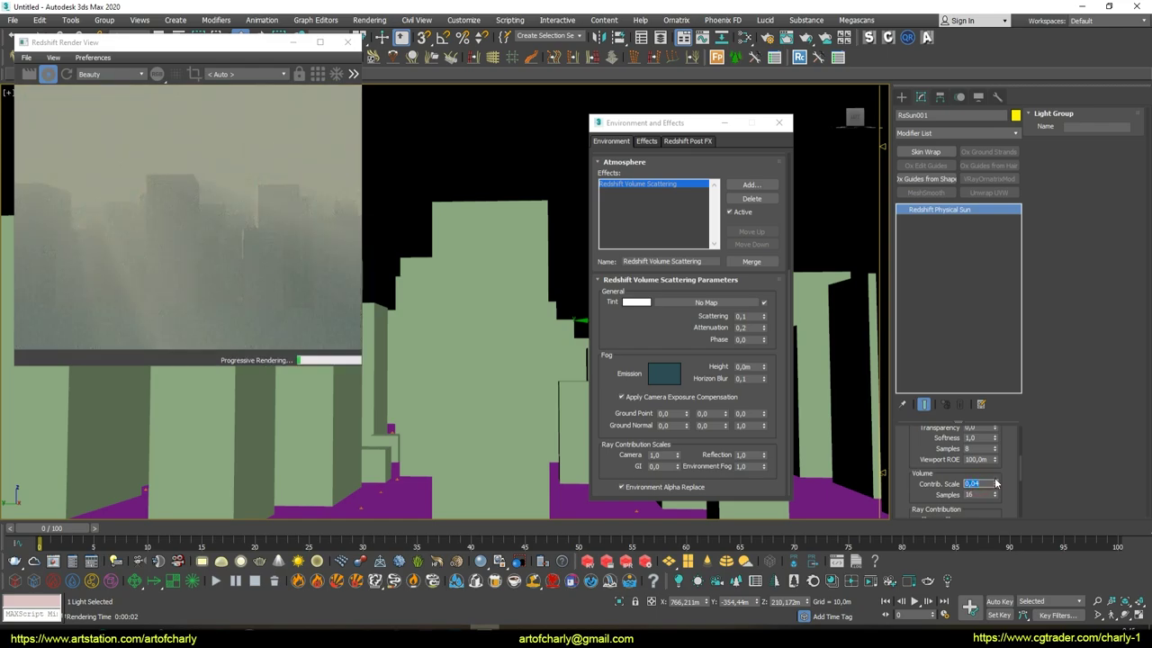
text(1)
key(Return)
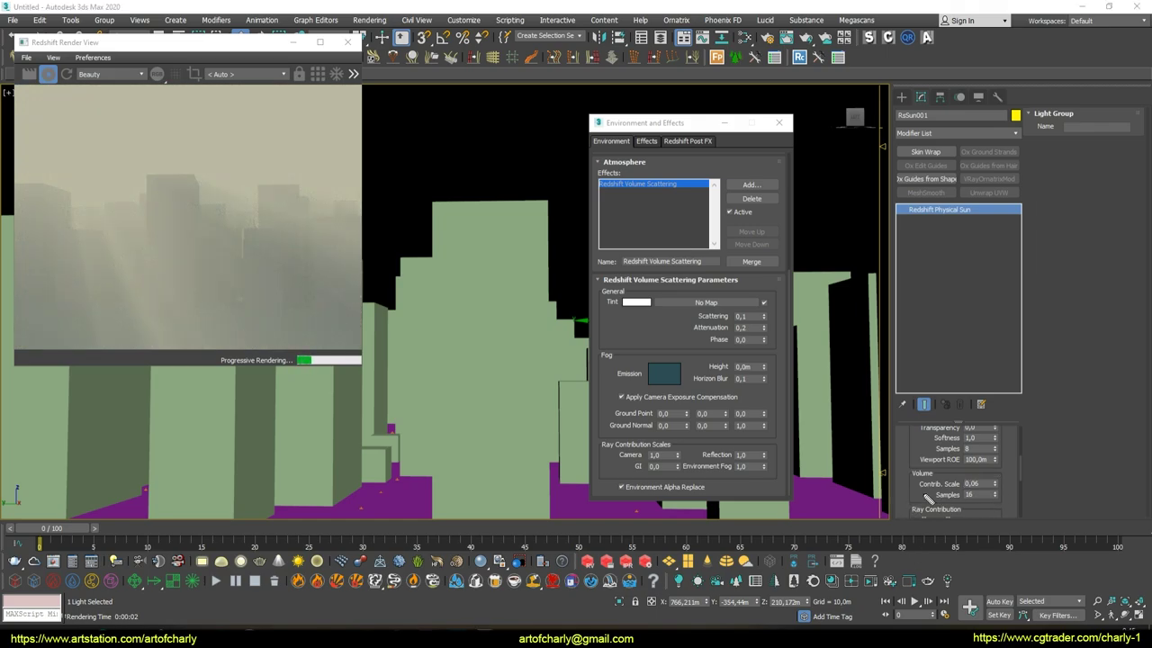
mouse_move(917, 490)
mouse_down()
mouse_move(997, 489)
mouse_move(916, 490)
mouse_up()
drag(743, 342, 695, 332)
key(Escape)
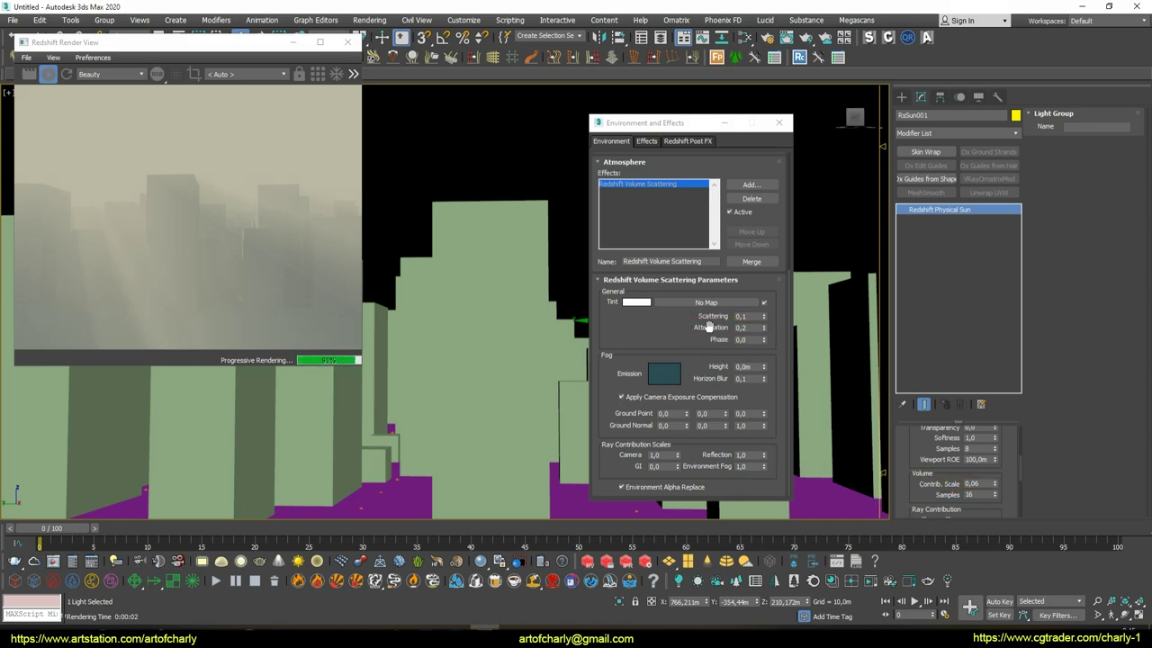
Raise the Redshift Volume Scattering fog Scattering value to 0,5
drag(46, 167, 175, 124)
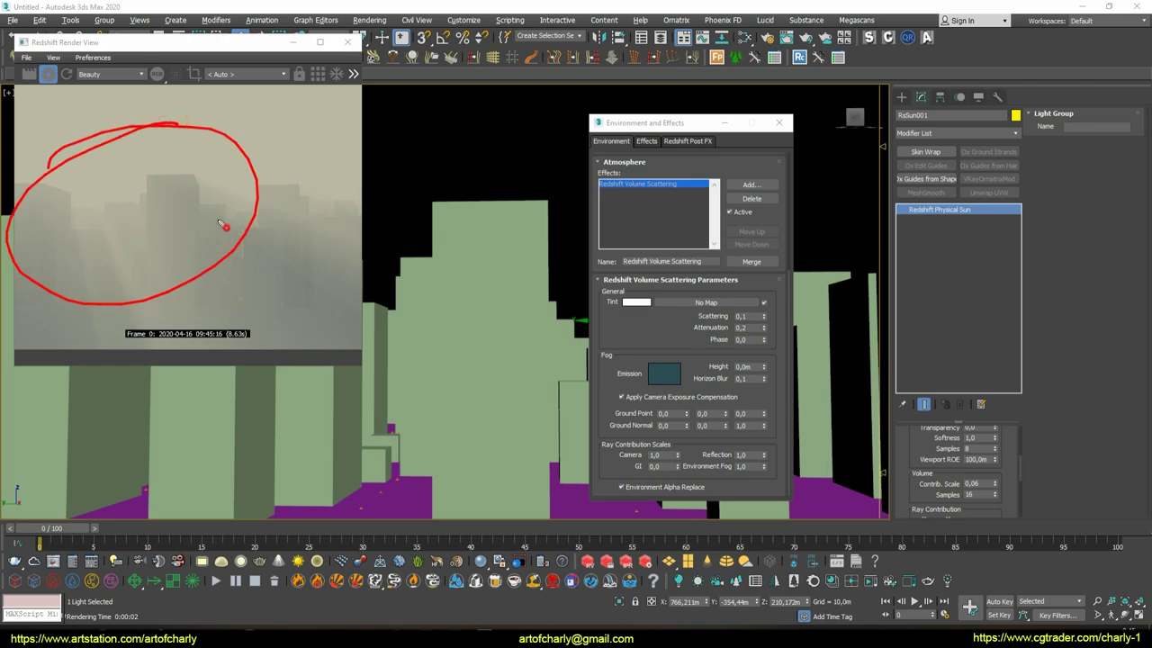
drag(218, 222, 347, 293)
mouse_move(142, 232)
mouse_down()
mouse_move(211, 315)
mouse_move(155, 340)
mouse_up()
mouse_move(702, 322)
mouse_down()
mouse_move(775, 324)
mouse_move(729, 306)
mouse_up()
key(Escape)
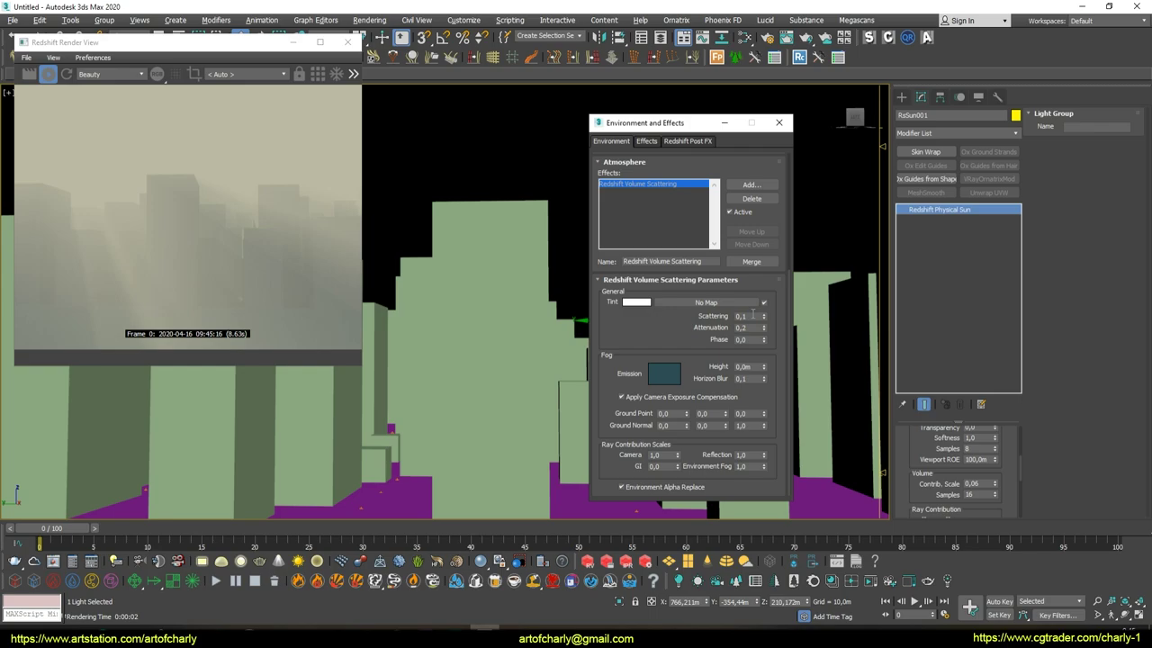
click(700, 348)
middle_drag(454, 310, 462, 315)
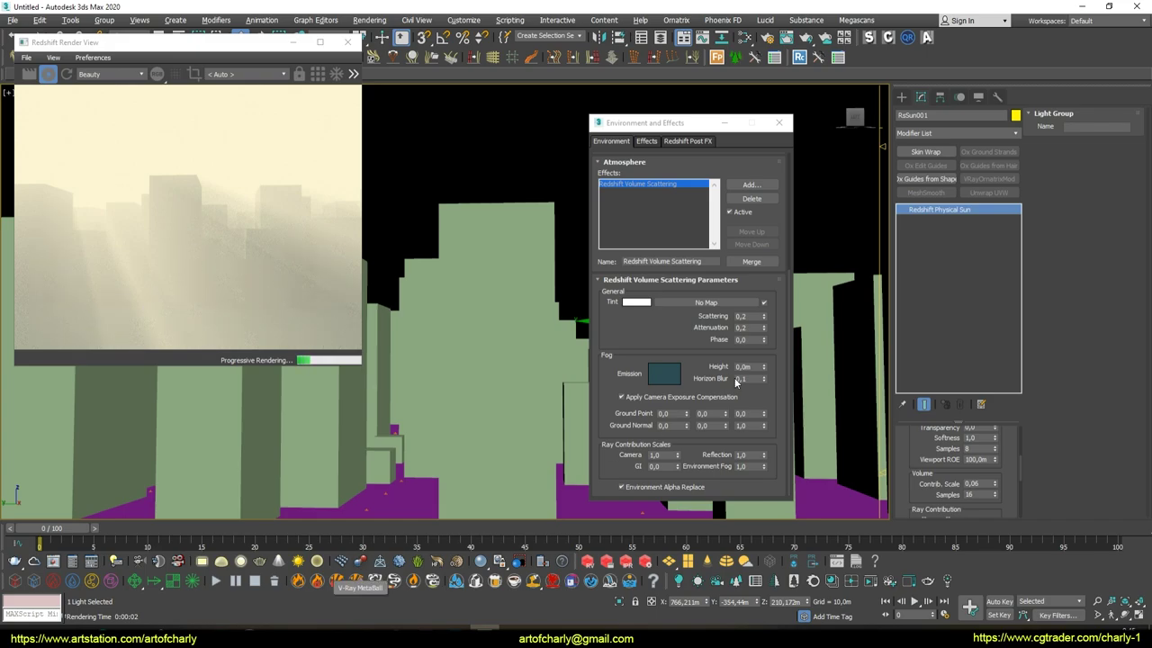
click(751, 316)
text(0,5)
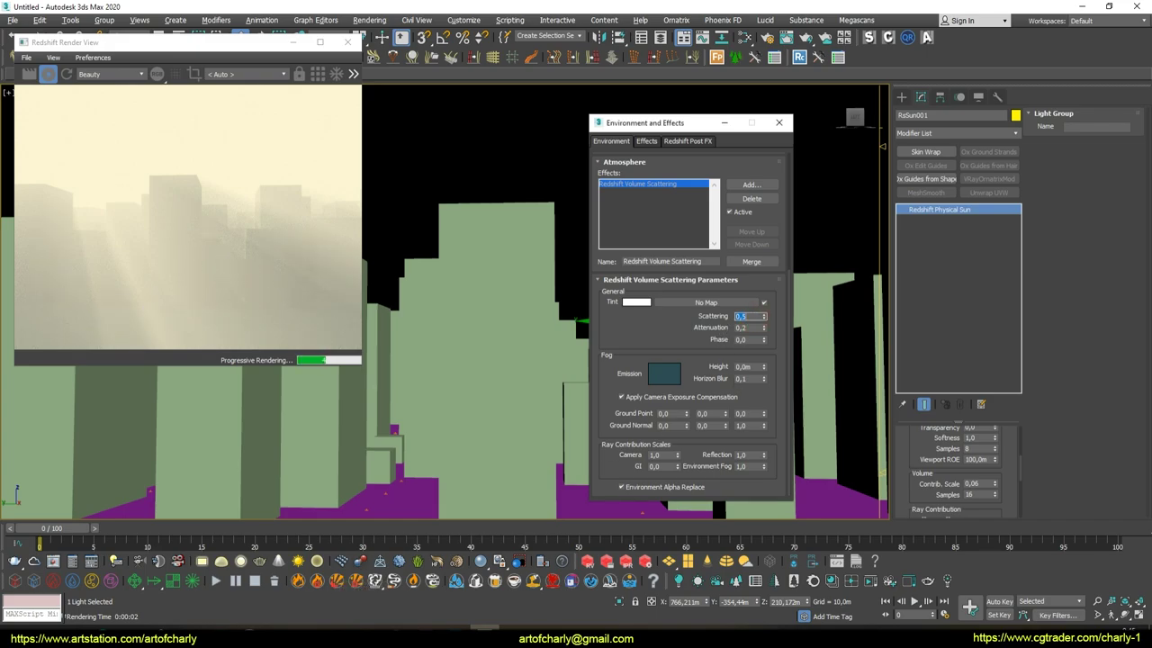
middle_drag(525, 296, 518, 297)
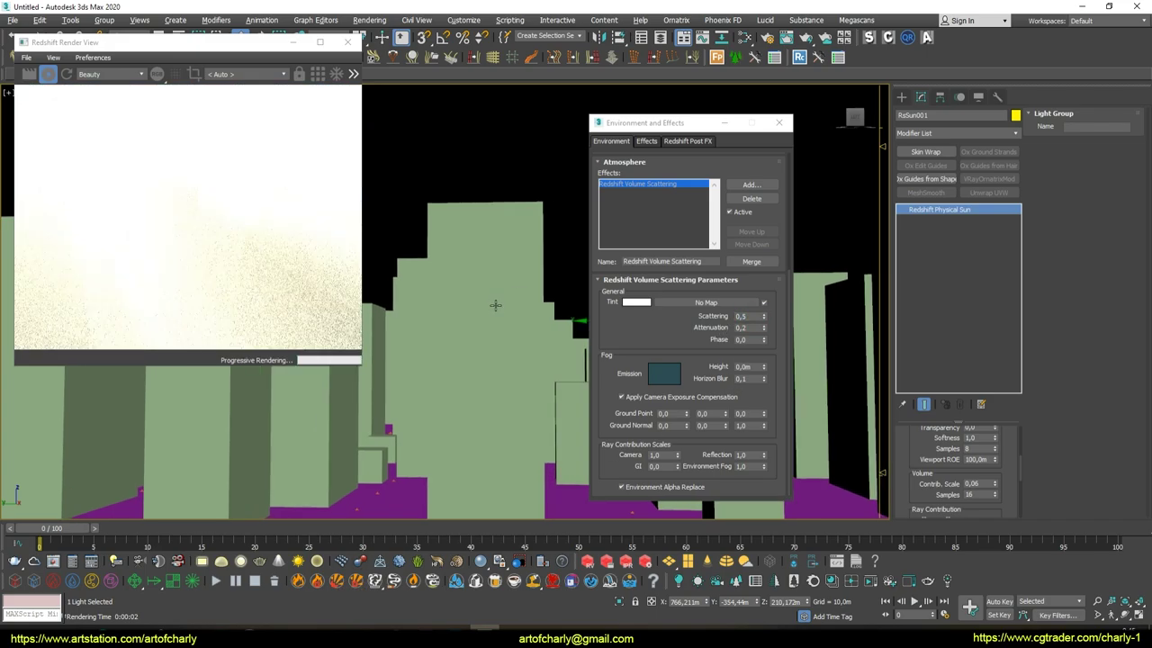
Step the sun's Volume Contrib. Scale through 0,01 and 0,02 to 0,03
double_click(979, 483)
text(0,01)
key(Return)
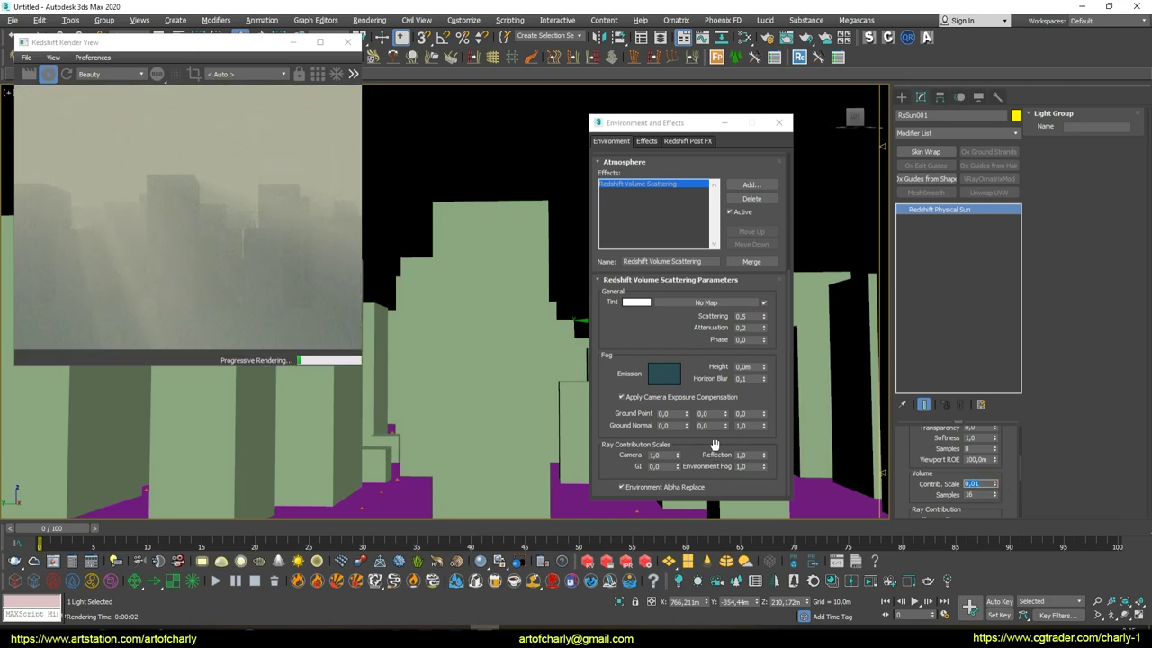
double_click(980, 483)
text(0,02)
key(Return)
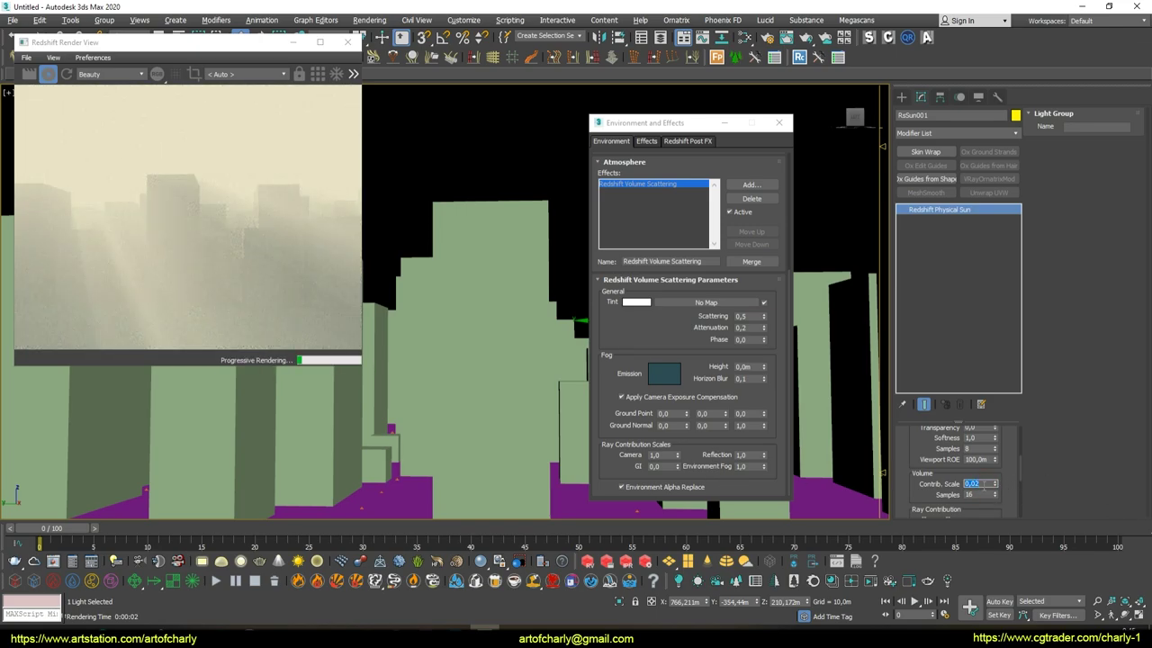
text(0,03)
key(Return)
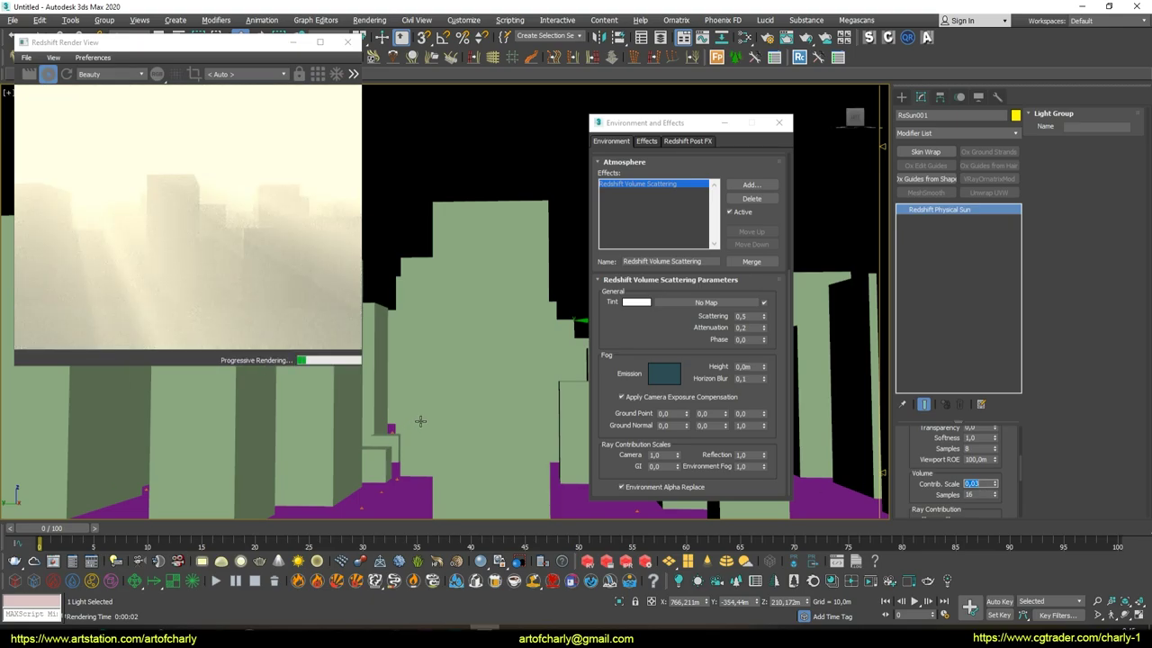
mouse_move(438, 337)
alt+middle_down()
mouse_move(469, 316)
mouse_move(504, 315)
mouse_move(504, 326)
alt+middle_up()
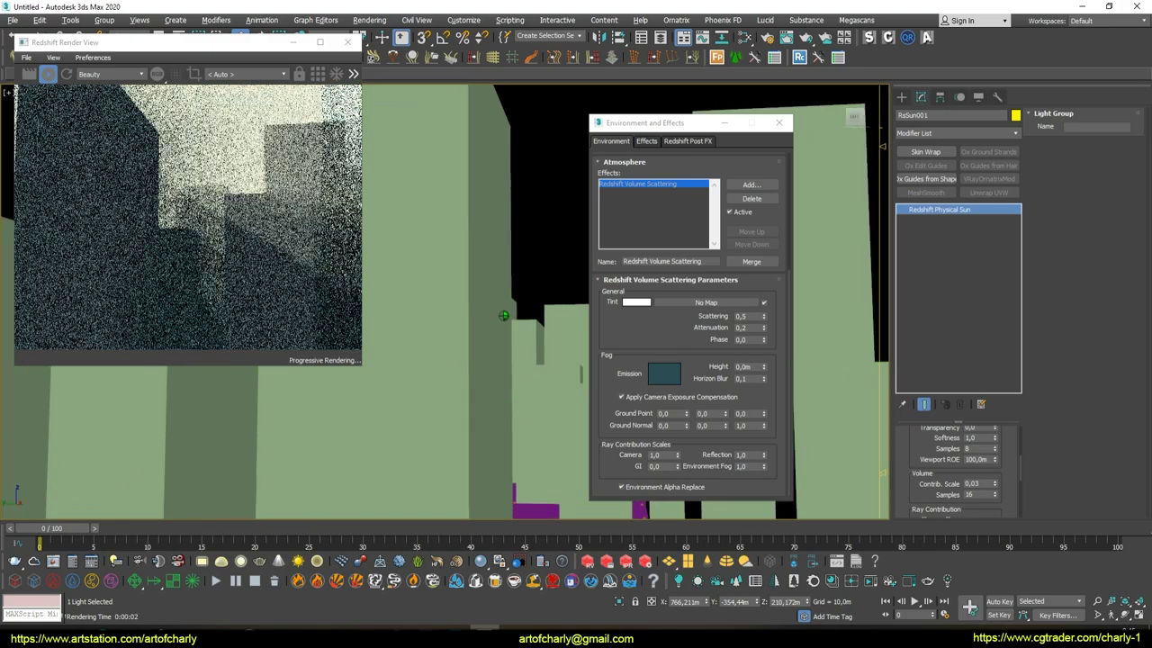
Set the fog's Attenuation and Phase both to 0,6
click(757, 328)
text(0,1)
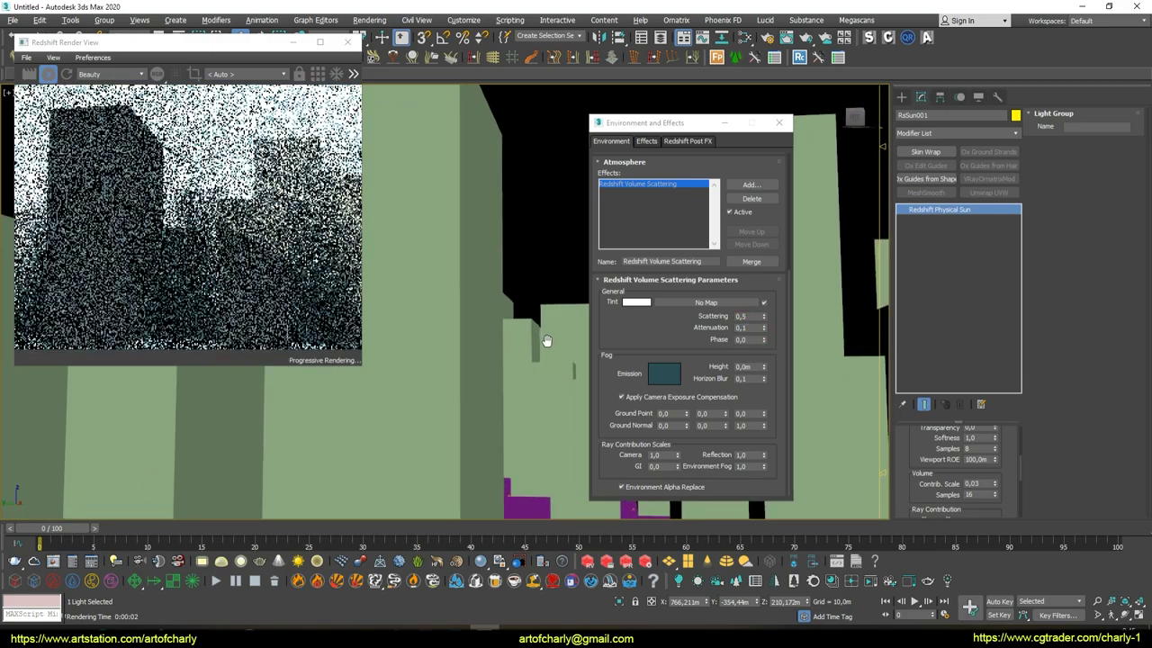
click(751, 328)
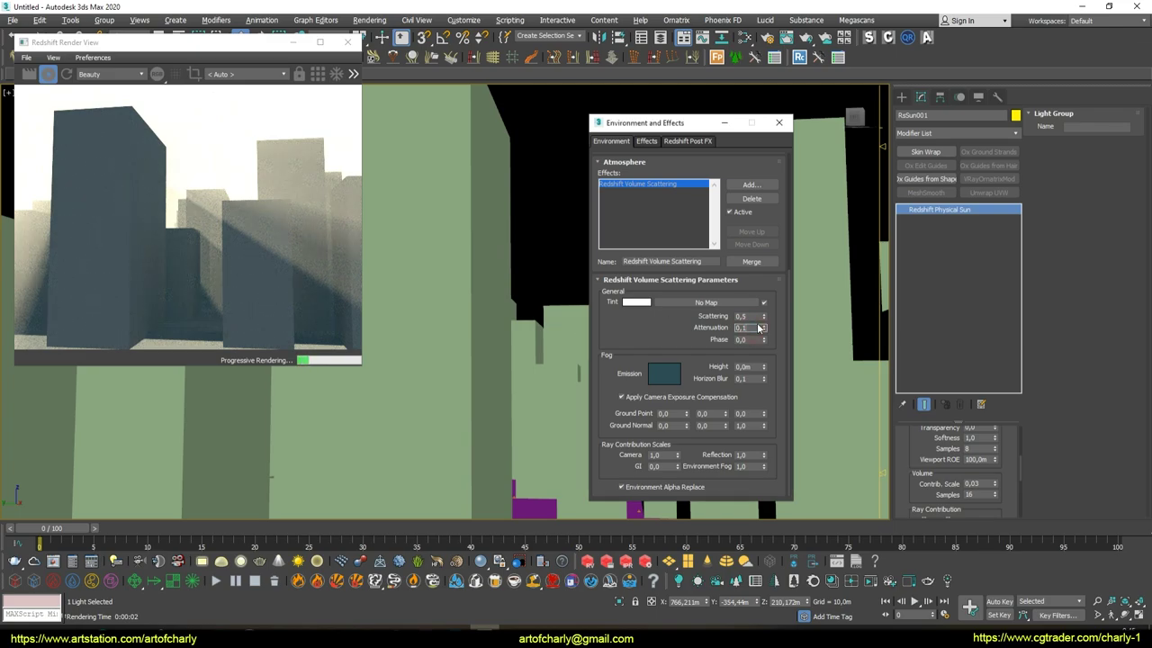
text(0,6)
key(Return)
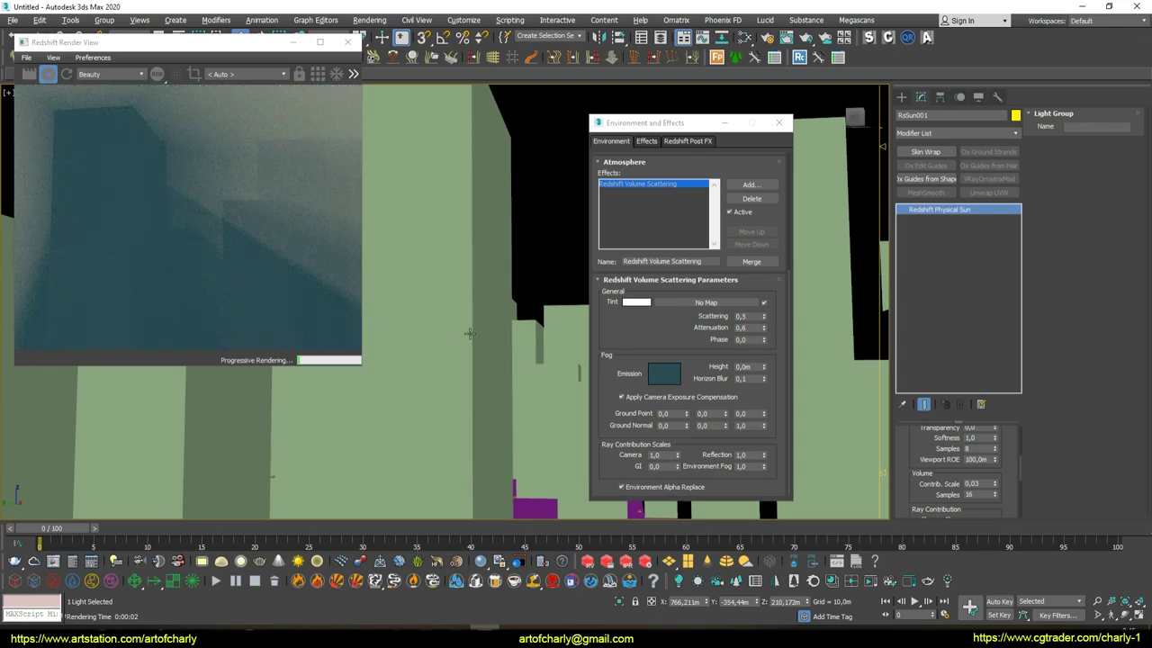
click(750, 339)
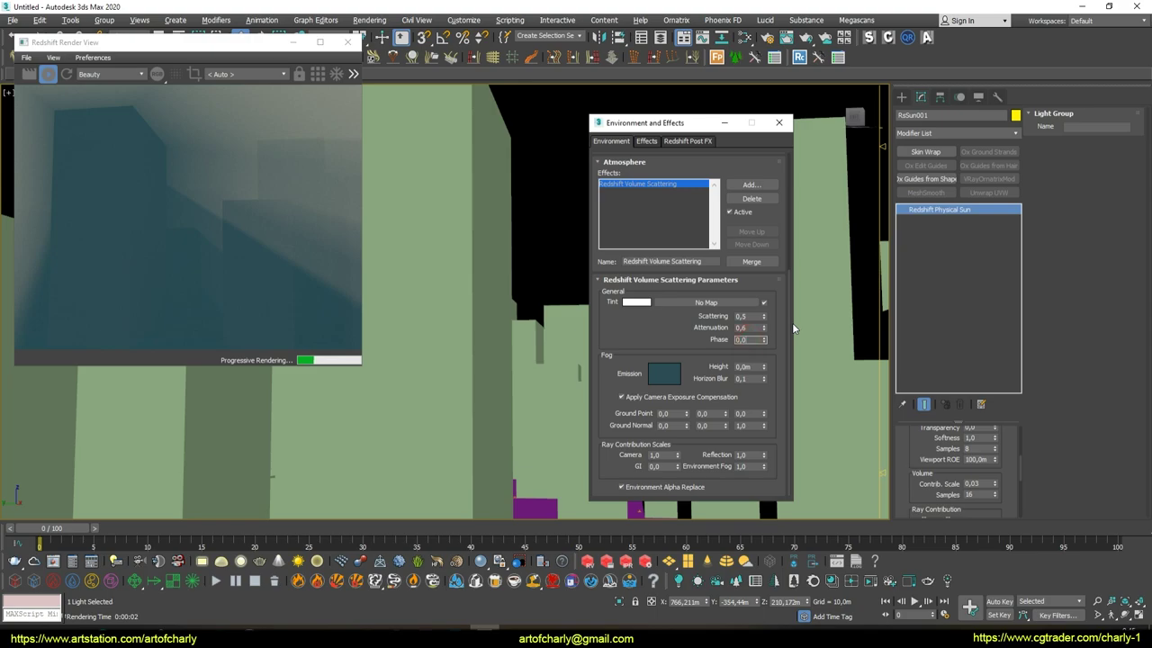
text(0,6)
key(Return)
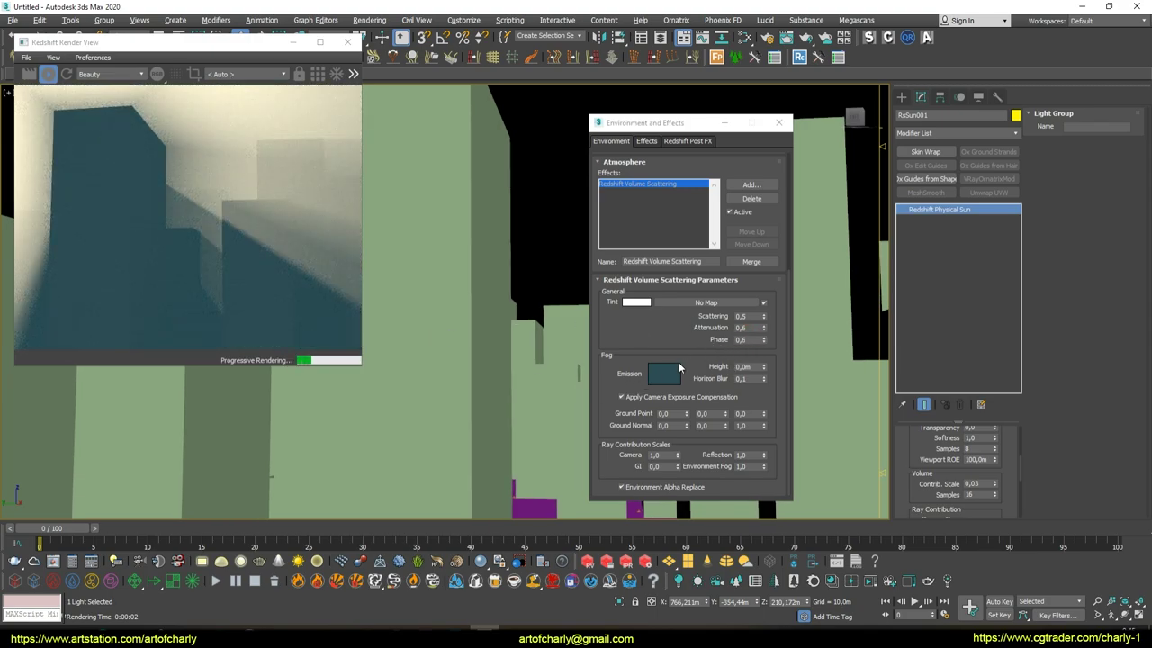
drag(752, 327, 774, 340)
mouse_move(148, 157)
mouse_down()
mouse_move(243, 236)
mouse_move(124, 268)
mouse_up()
drag(131, 205, 185, 287)
drag(175, 257, 209, 288)
mouse_move(202, 117)
mouse_down()
mouse_move(58, 212)
mouse_move(189, 214)
mouse_up()
drag(202, 133, 200, 180)
click(98, 193)
mouse_move(115, 165)
mouse_down()
mouse_move(203, 135)
mouse_move(391, 320)
mouse_up()
drag(135, 206, 157, 331)
drag(97, 196, 79, 378)
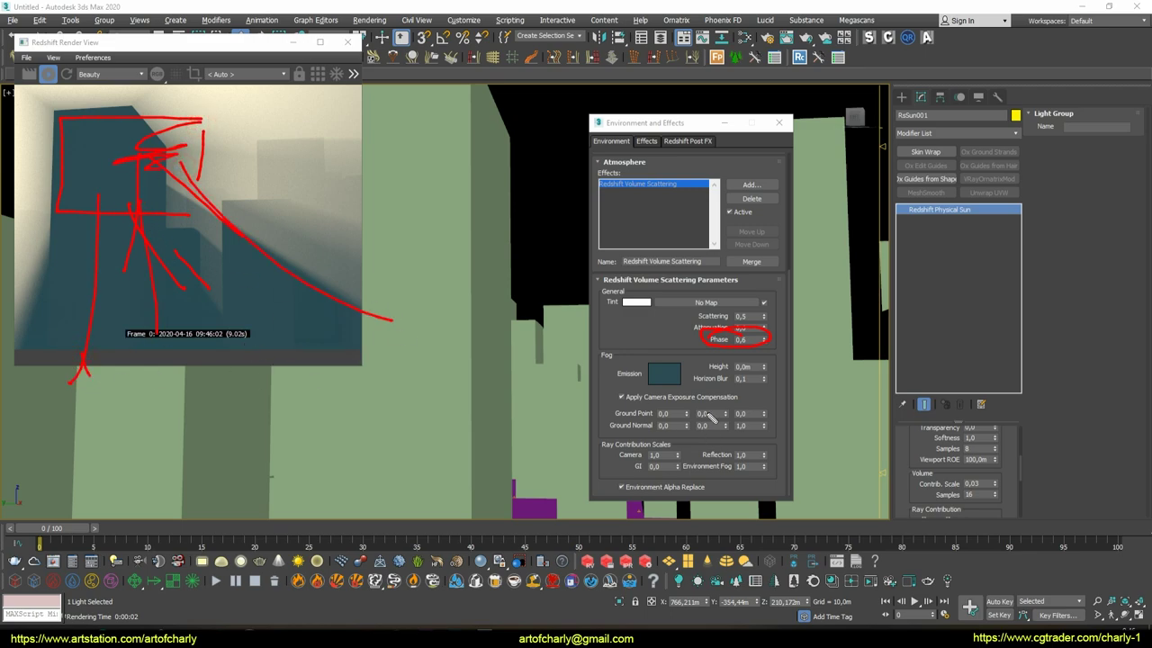
drag(756, 344, 720, 347)
drag(281, 332, 225, 187)
key(Escape)
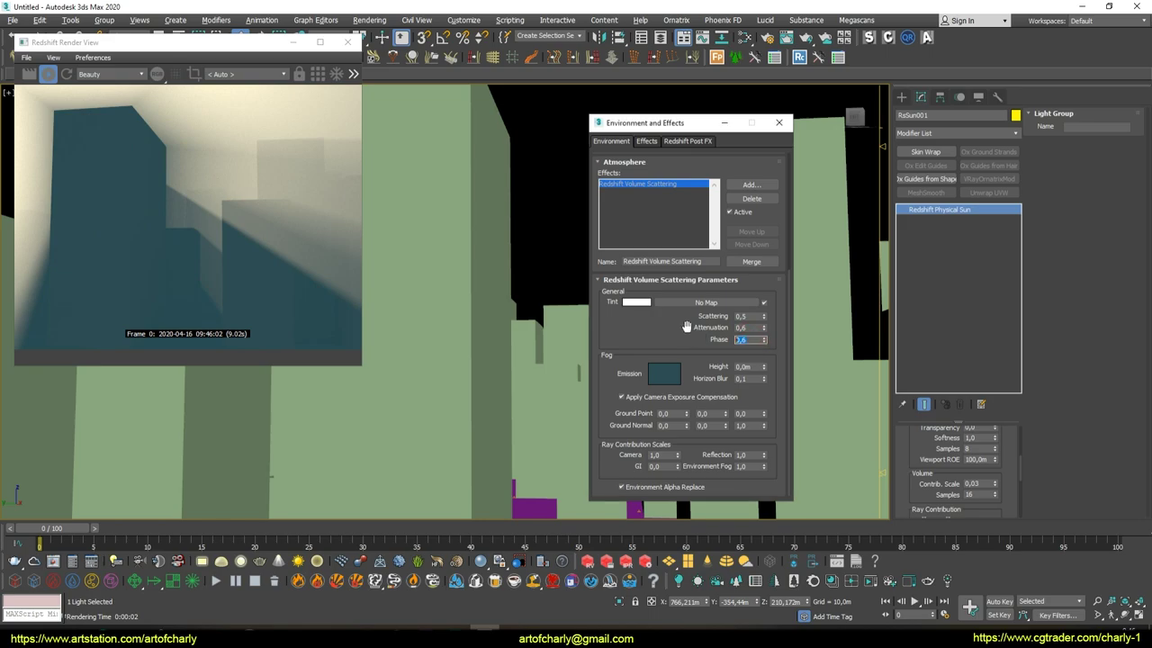
text(-0)
key(Return)
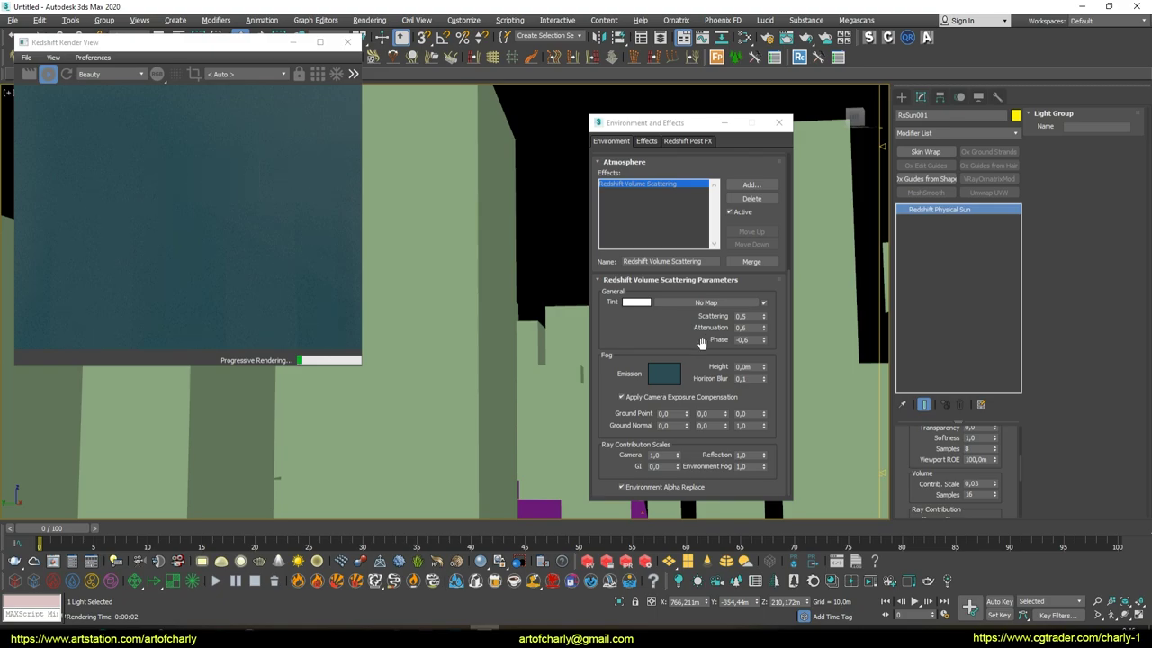
click(756, 339)
key(Return)
click(754, 339)
key(Return)
click(743, 339)
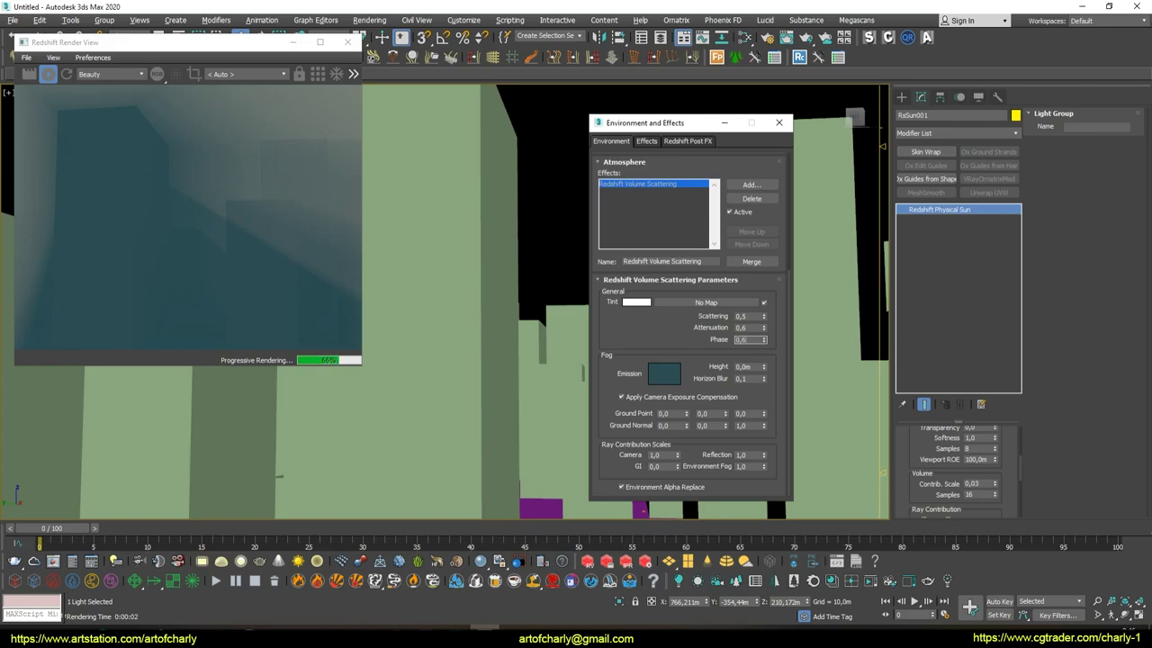
key(Return)
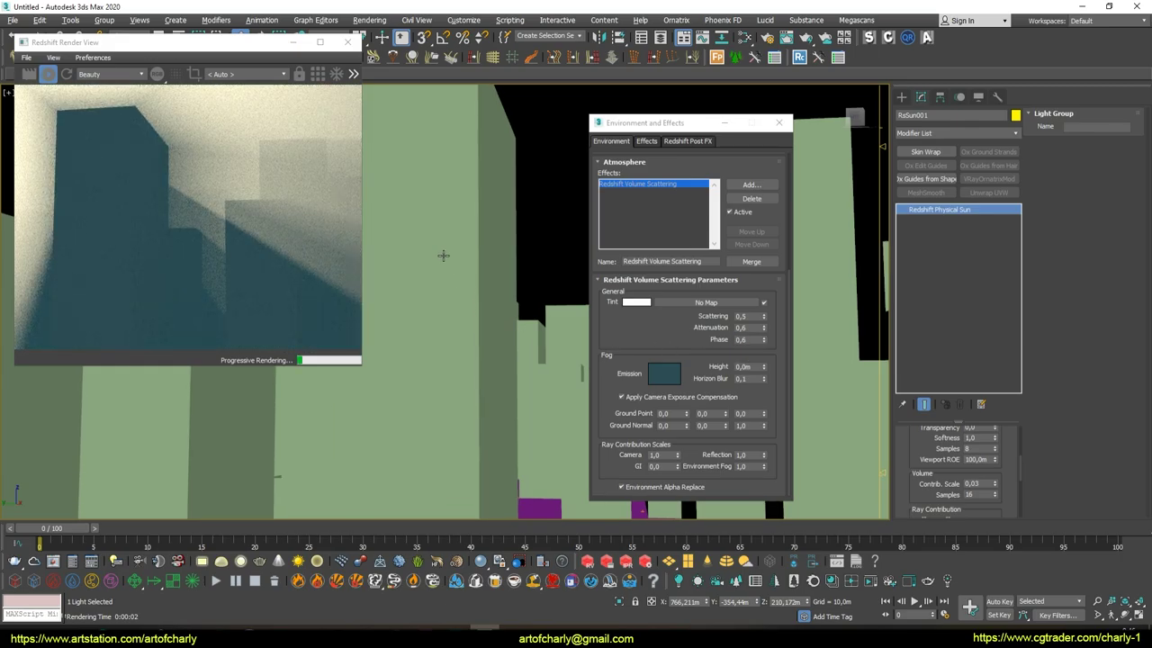
Set fog Attenuation to 0,7 and Scattering to 0,3, then reframe the buildings
scroll(440, 253, up, 2)
mouse_move(440, 253)
middle_down()
mouse_move(494, 254)
mouse_move(447, 257)
middle_up()
double_click(748, 327)
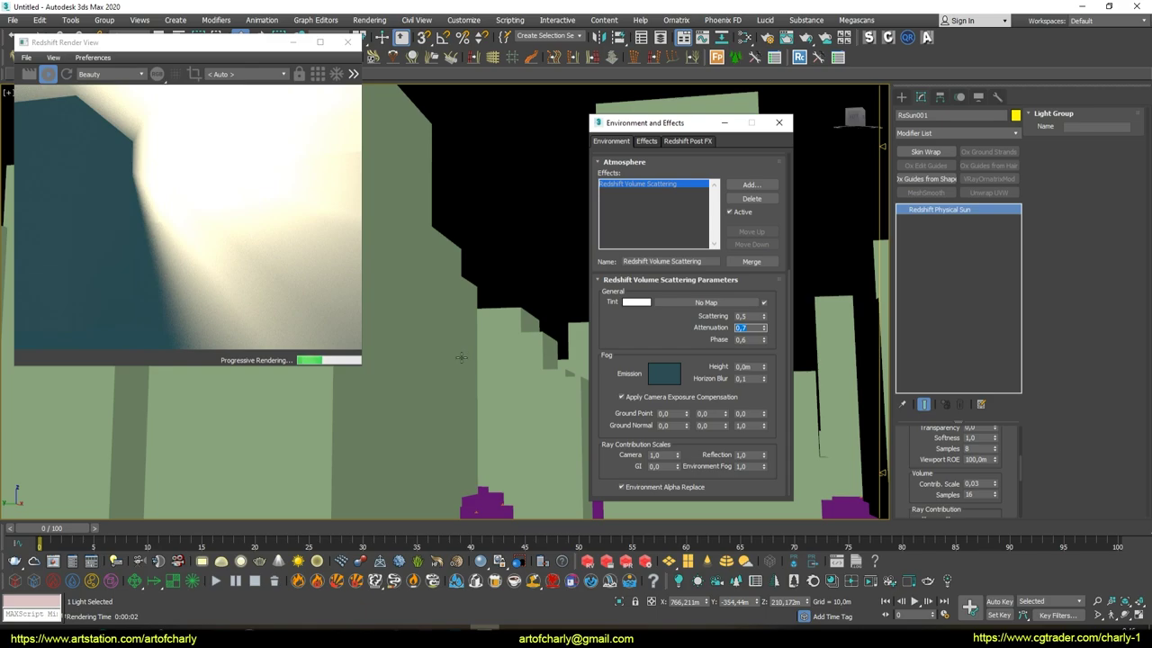
middle_drag(466, 357, 468, 359)
double_click(752, 316)
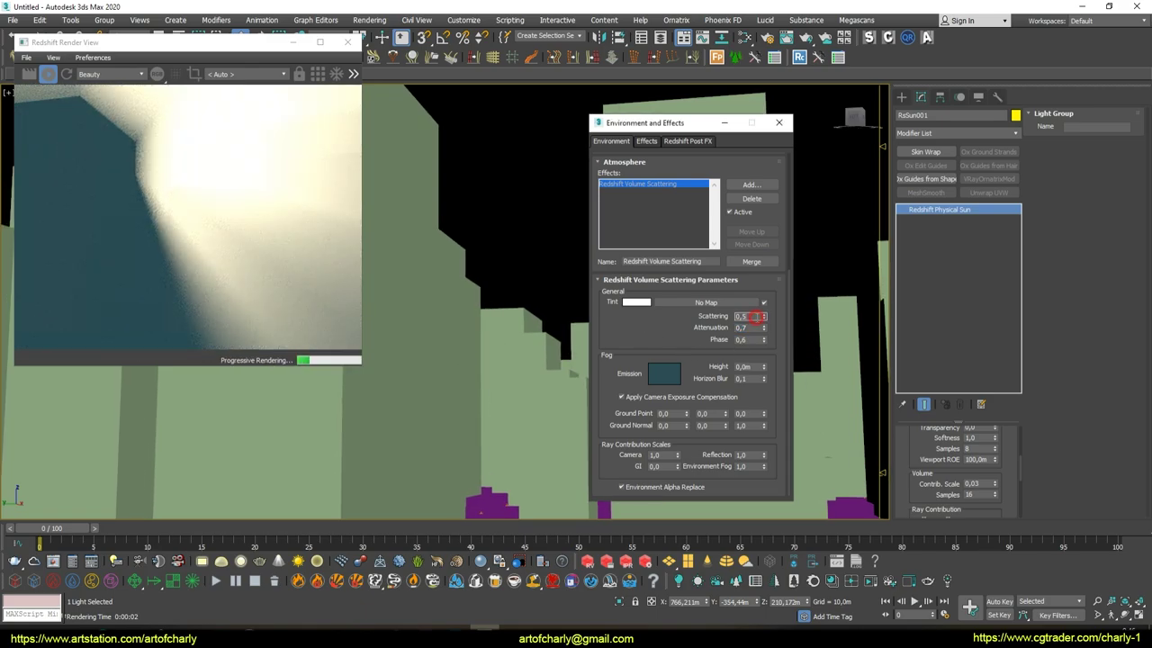
text(0,3)
middle_drag(561, 319, 557, 319)
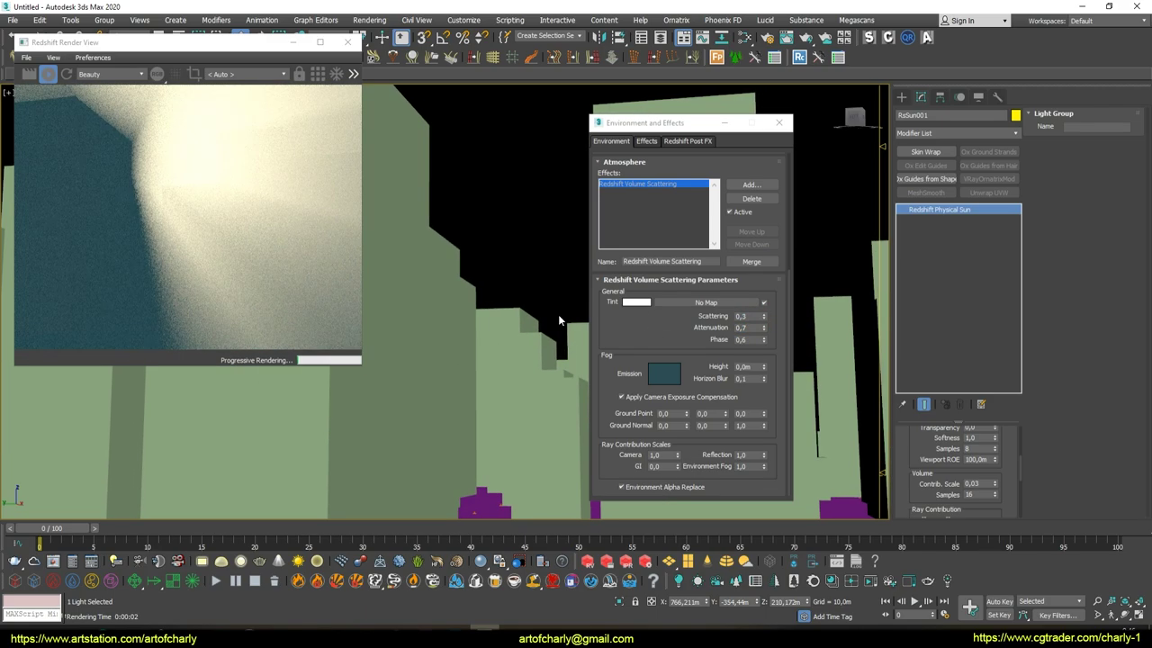
mouse_move(416, 306)
middle_down()
mouse_move(489, 365)
mouse_move(540, 321)
mouse_move(484, 282)
mouse_move(507, 326)
mouse_move(506, 375)
mouse_move(501, 352)
mouse_move(487, 353)
middle_up()
Set fog Phase to 0,3, with Scattering and Attenuation both at 0,2
double_click(745, 340)
mouse_move(493, 324)
middle_down()
mouse_move(489, 308)
mouse_move(457, 296)
mouse_move(477, 262)
middle_up()
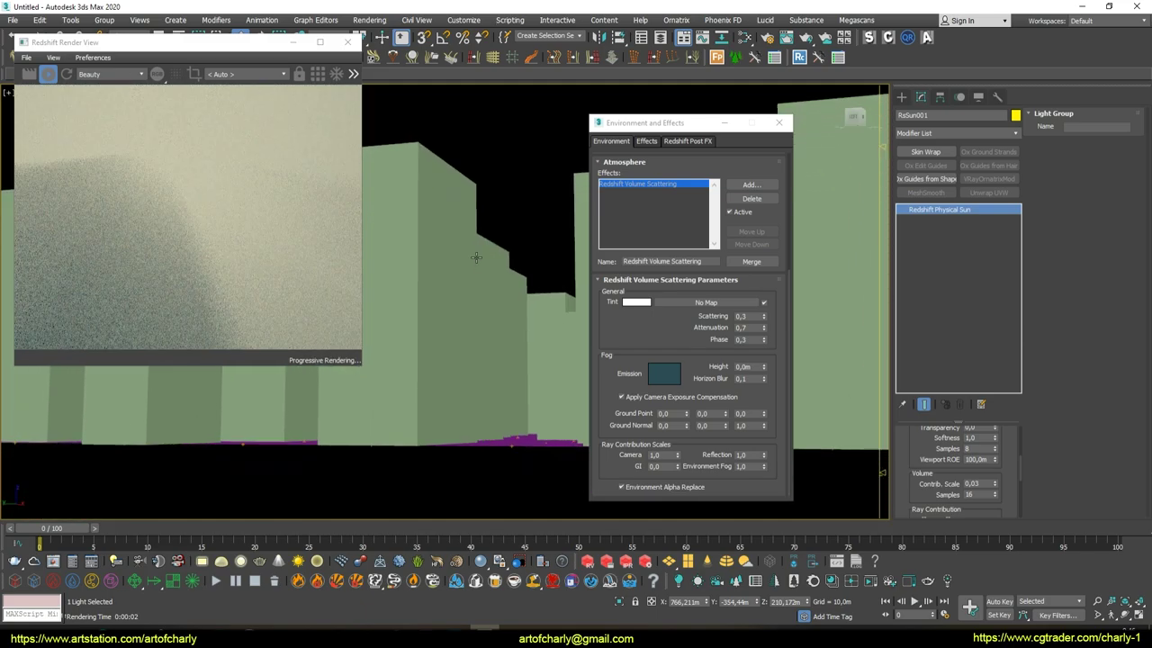
double_click(743, 316)
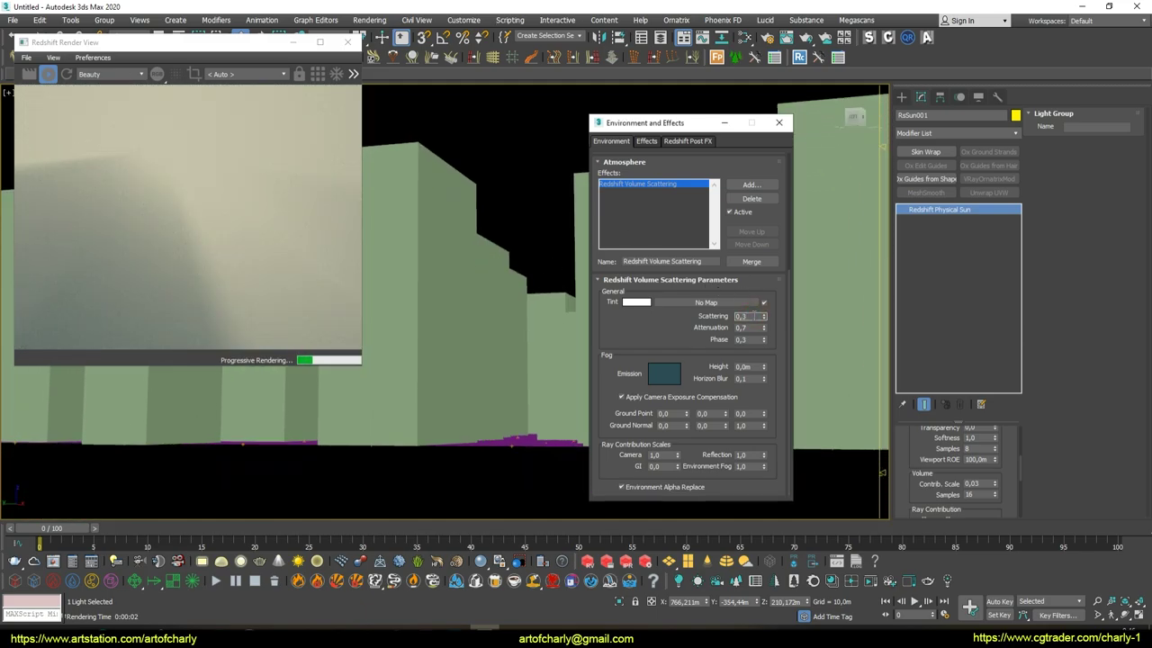
text(0,2)
double_click(754, 327)
text(0,2)
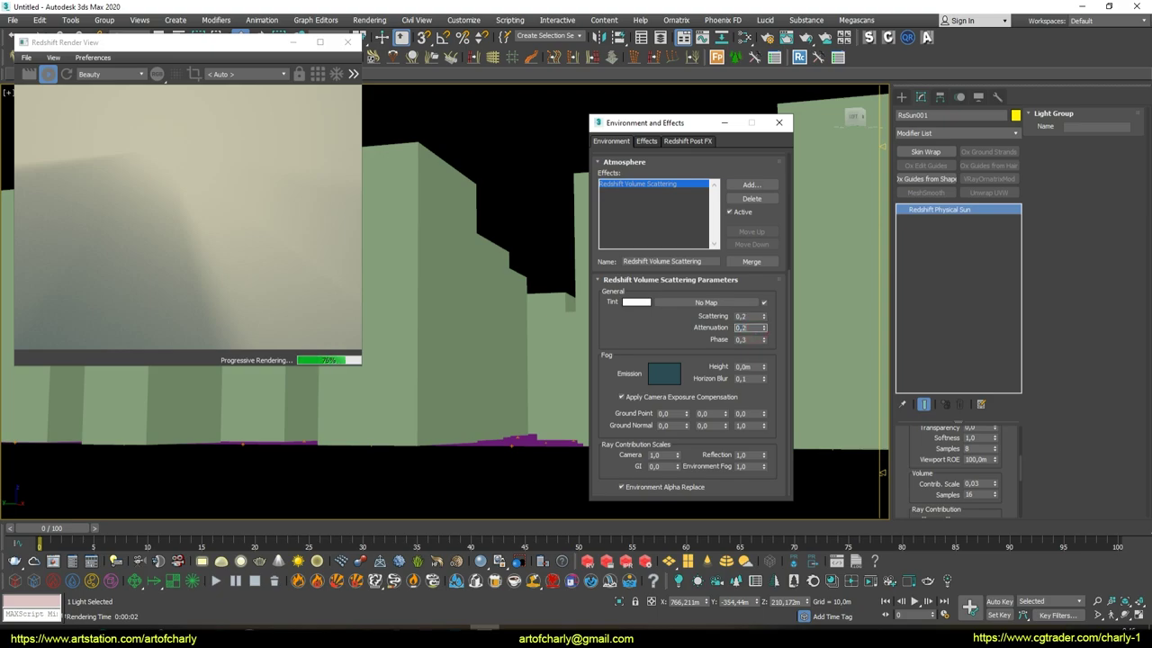
middle_drag(496, 316, 493, 315)
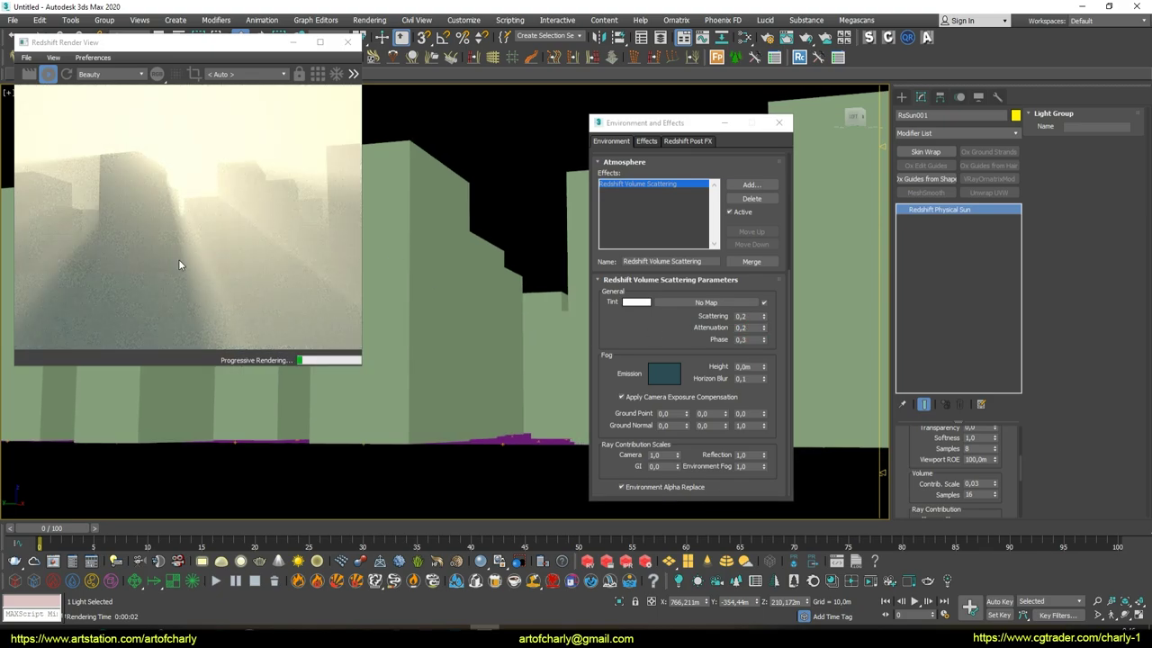